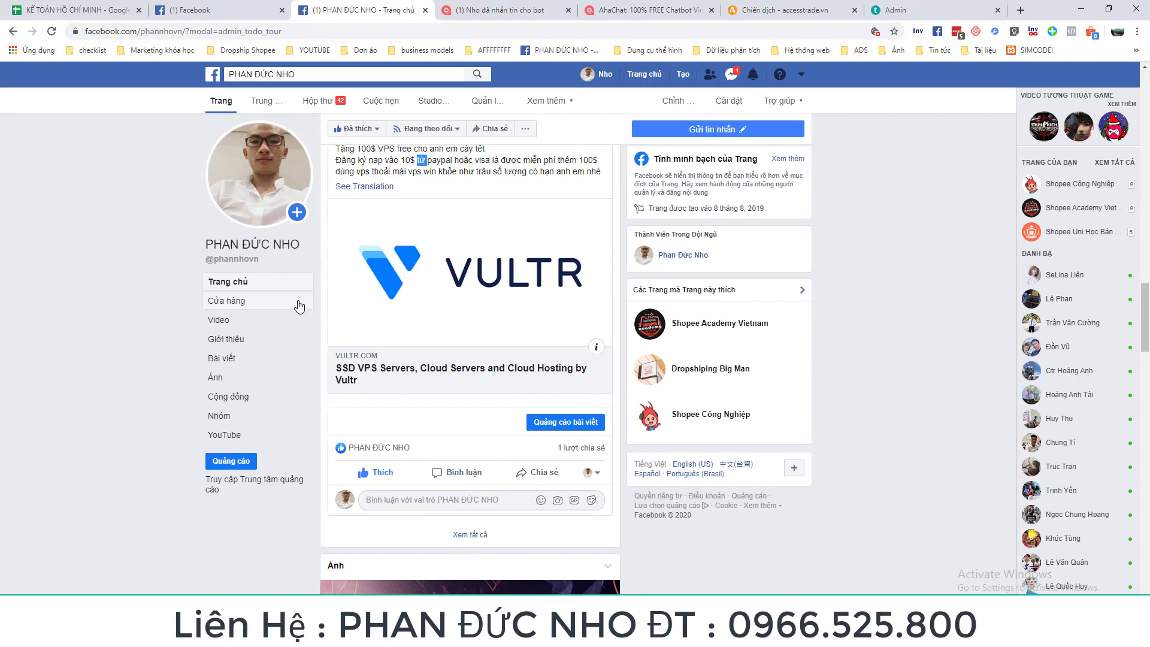
Open the Vultr website from the Facebook page's Vultr post and inspect the sign-up form's email and password fields
left_click(502, 288)
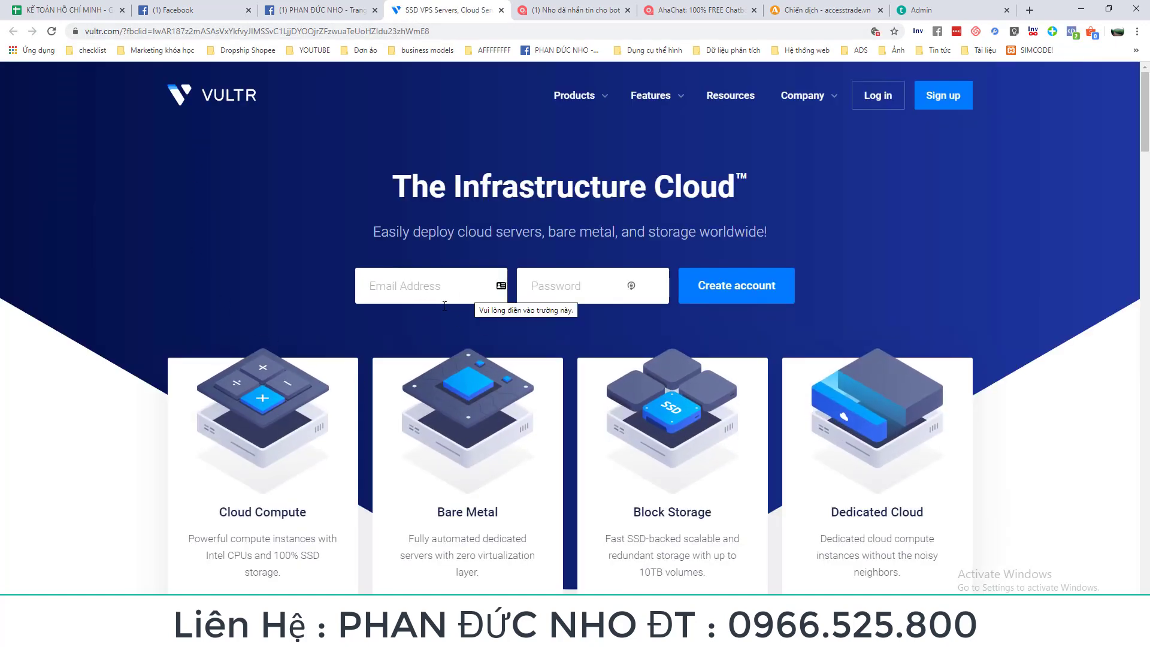
double_click(571, 224)
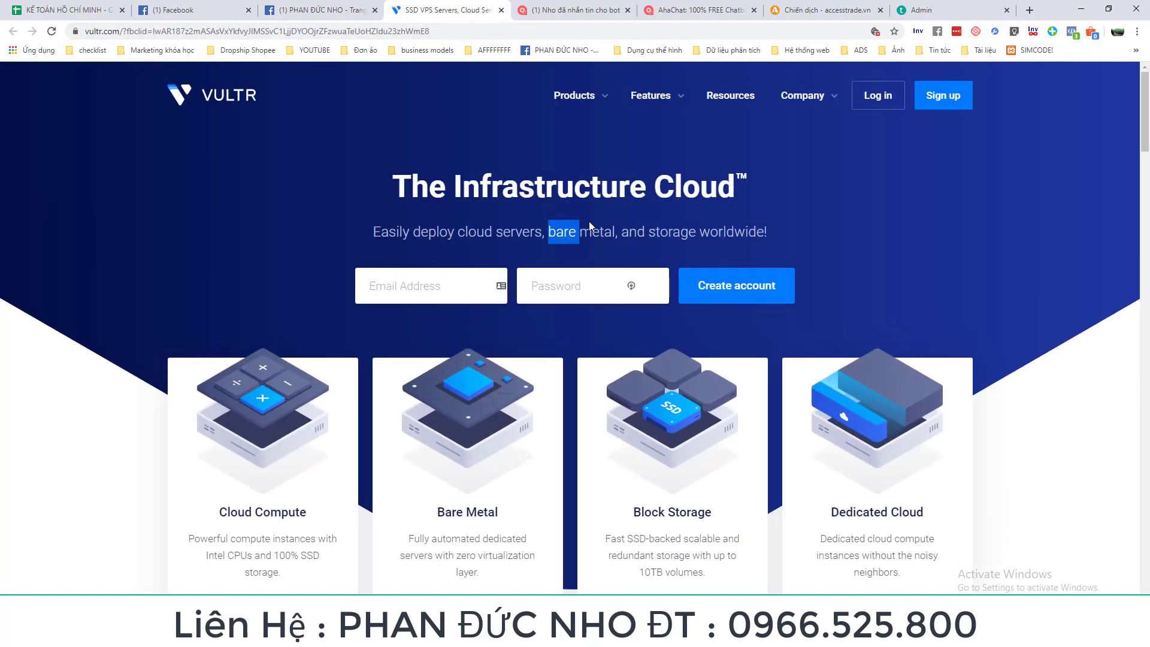
left_click(384, 297)
left_click(569, 286)
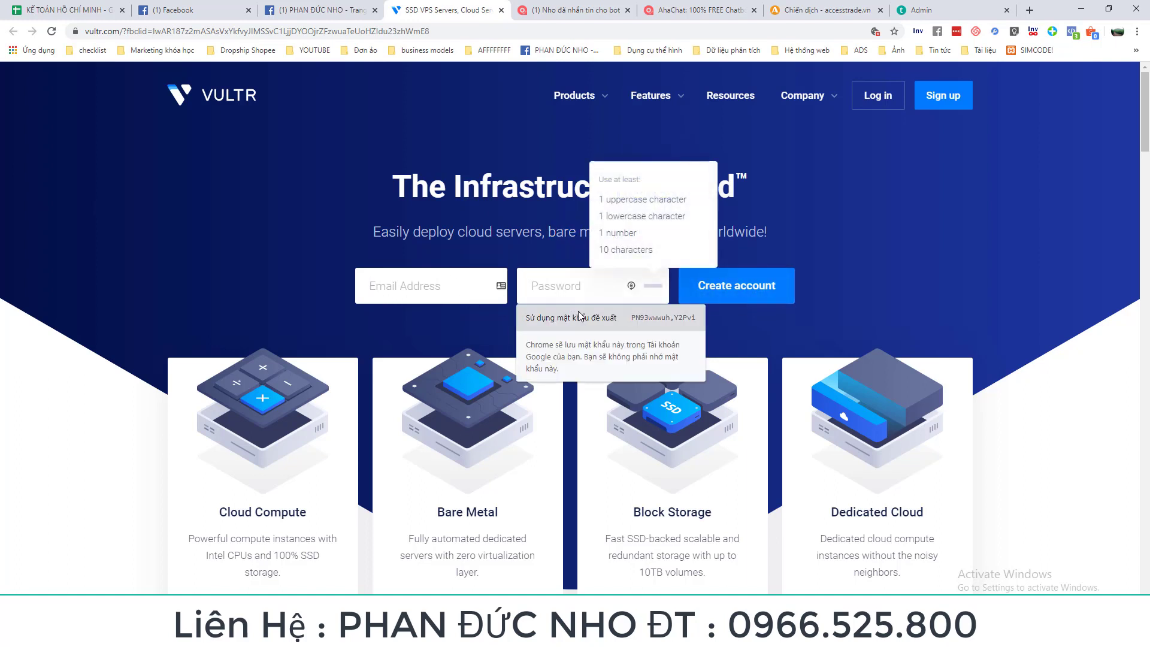
left_click(770, 221)
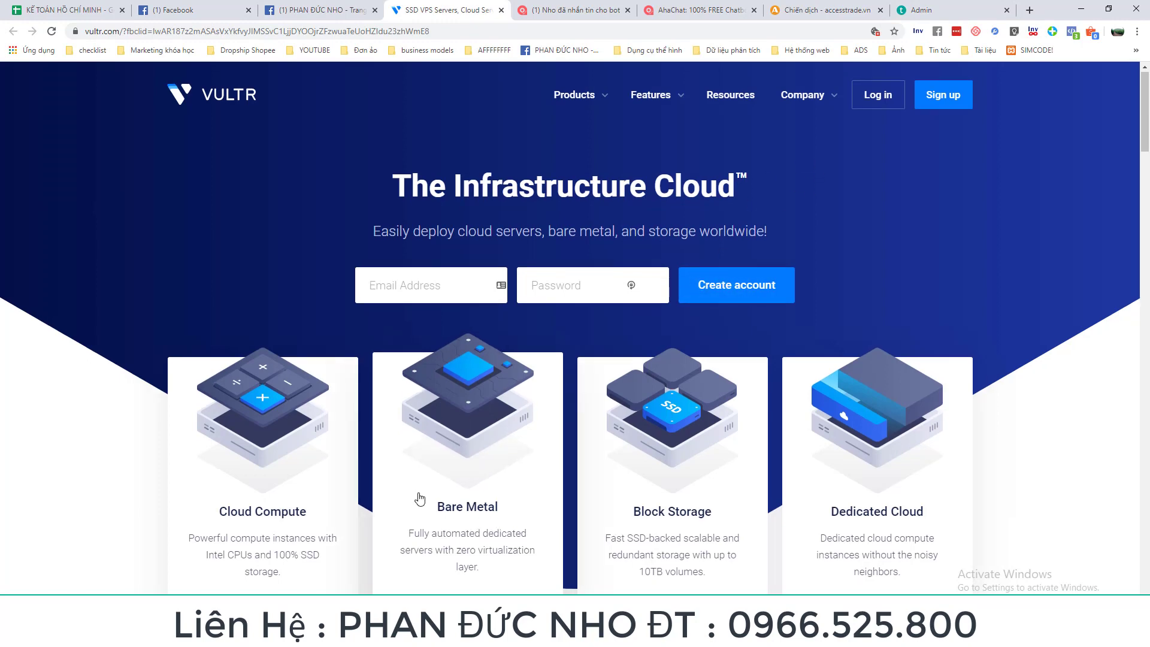
Look through the Vultr home page down to the Powerful Control Panel & APIs section and return to its beginning
scroll(419, 498, "down", 8)
scroll(420, 498, "up", 8)
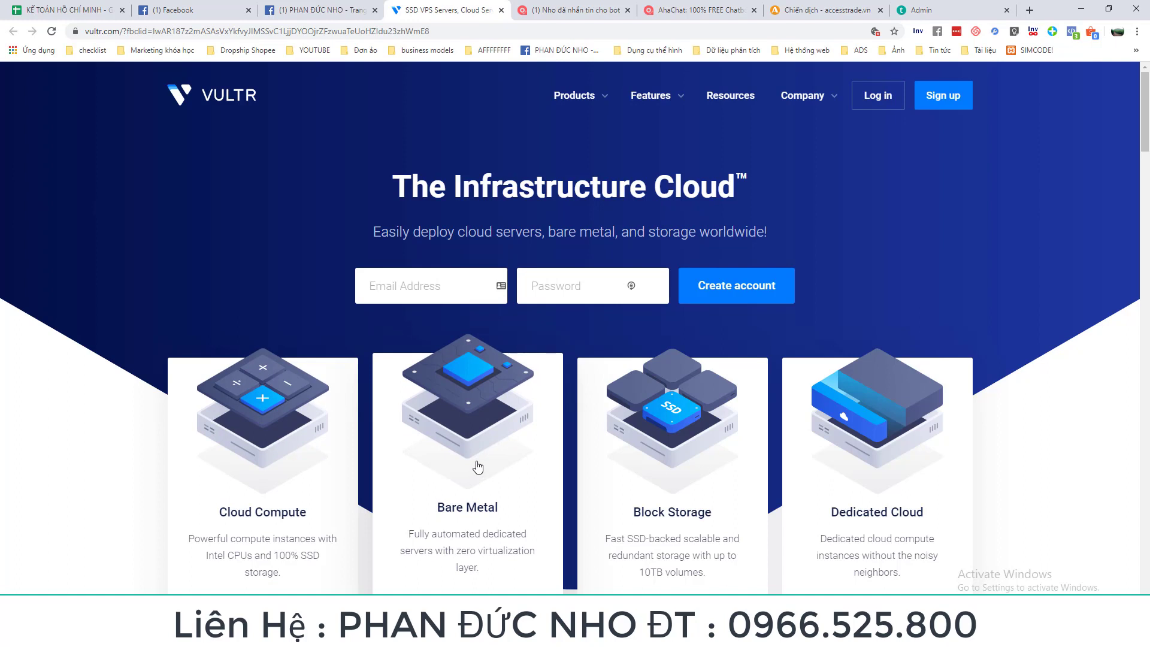
left_click_drag(1144, 111, 1147, 291)
left_click(1148, 291)
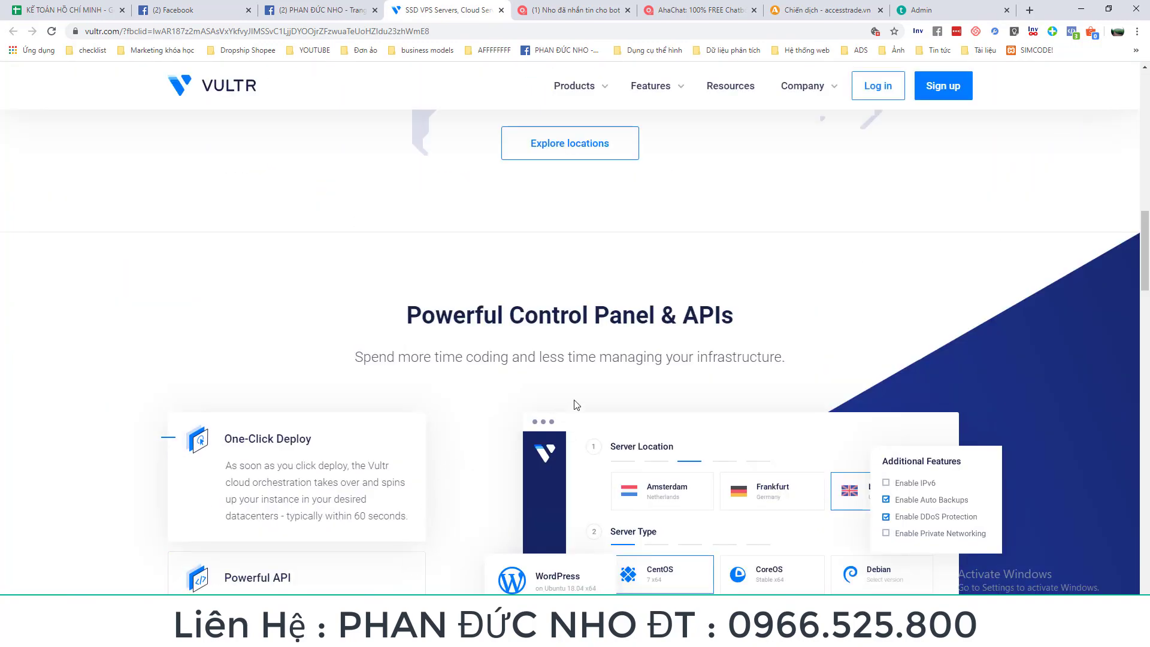
scroll(415, 354, "up", 15)
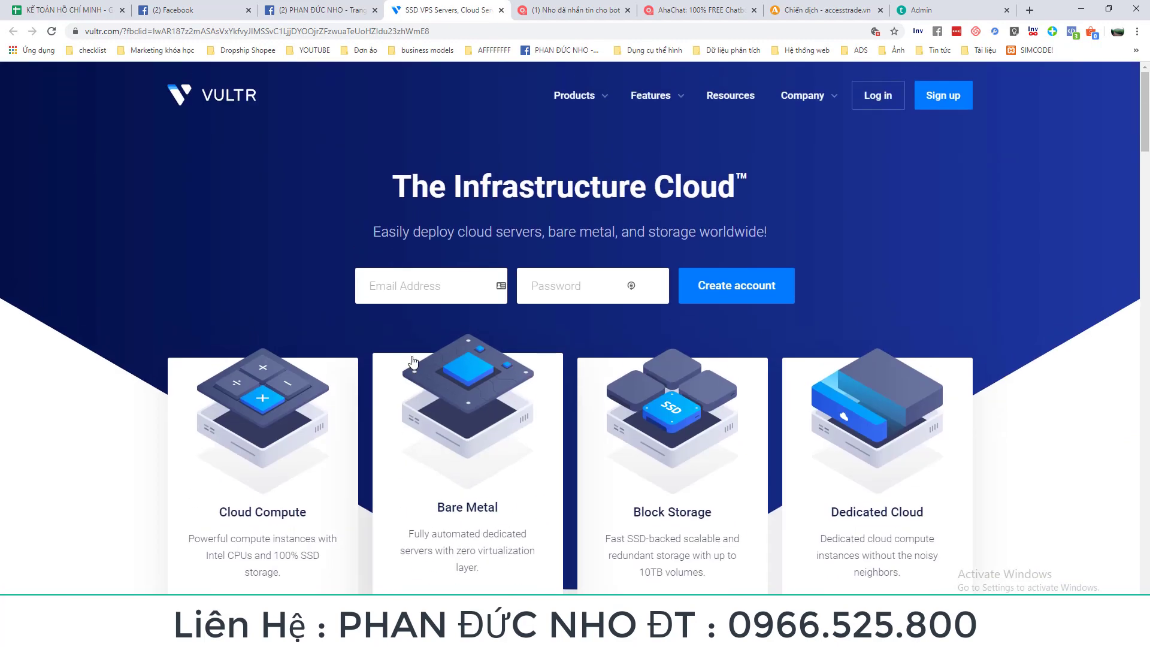
Switch to the other browser window with the logged-in Vultr account and maximize it
left_click(317, 10)
left_click(446, 10)
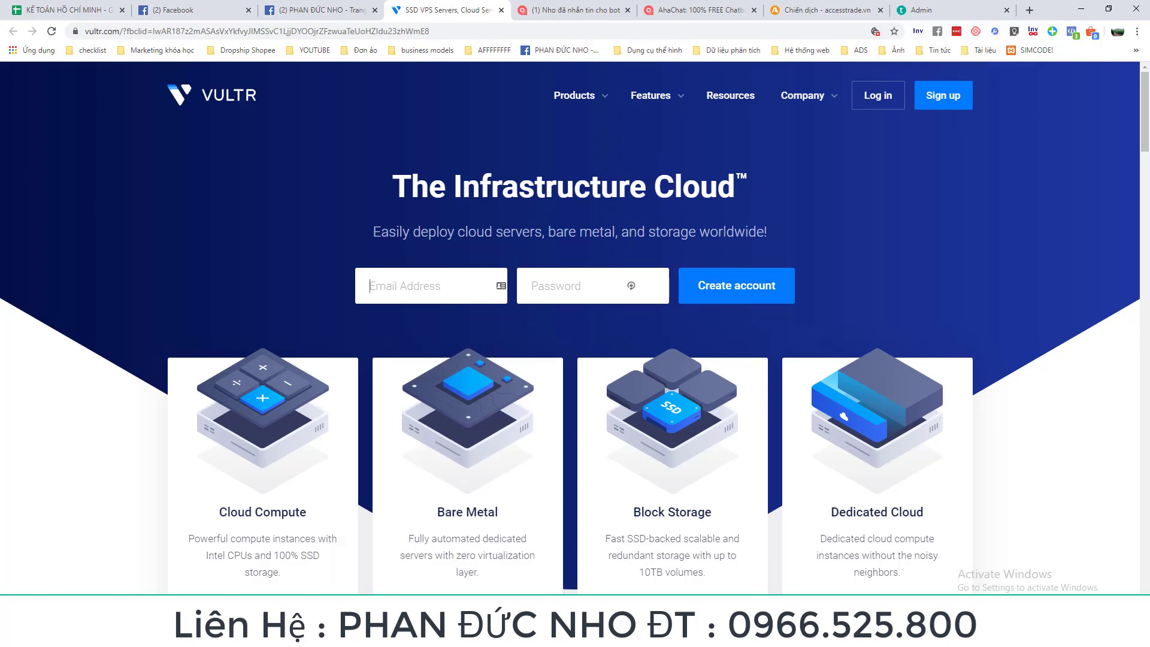
left_click(426, 635)
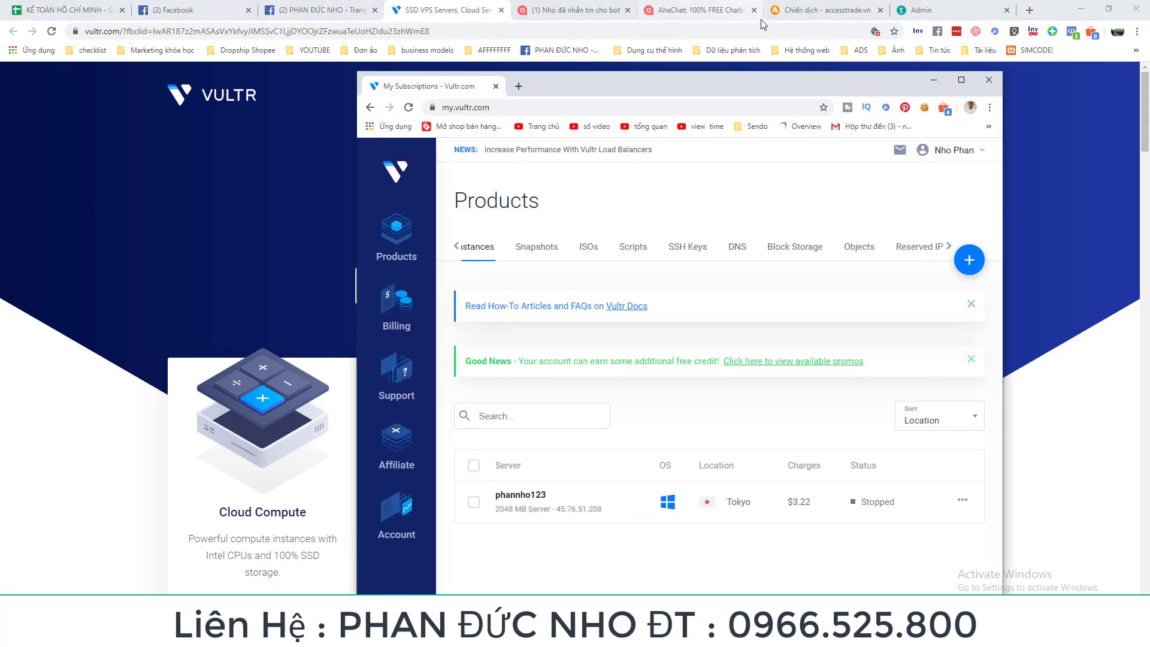
double_click(657, 86)
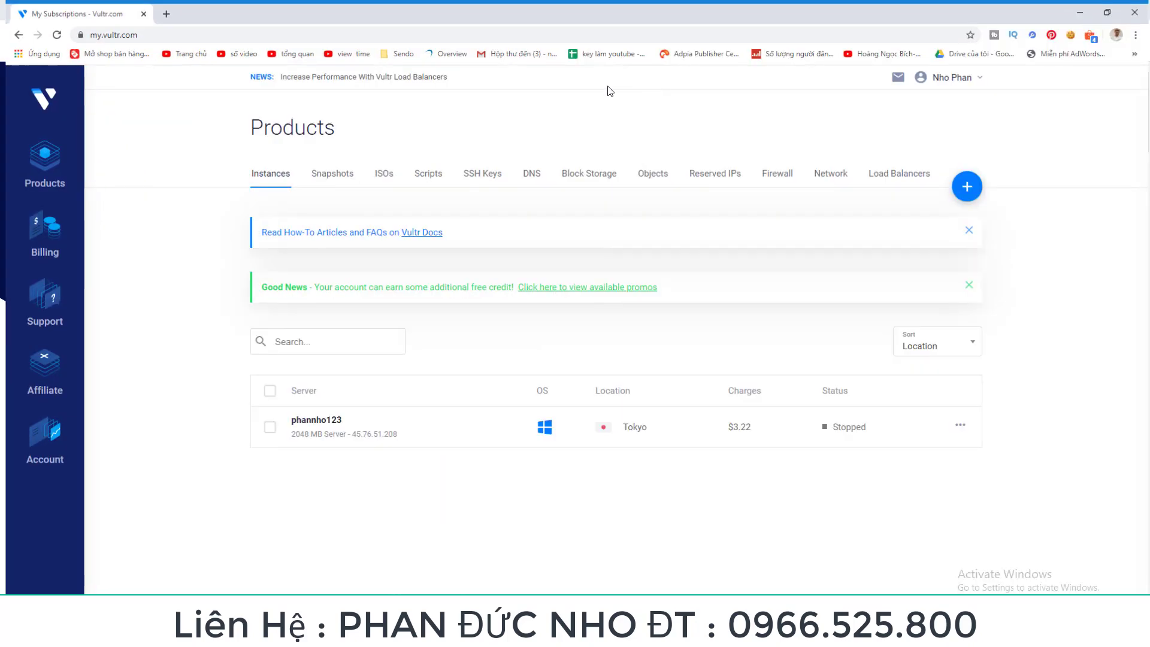
Open the Gmail inbox in a new tab and show its updates category (Nội dung cập nhật)
left_click(161, 9)
left_click(516, 50)
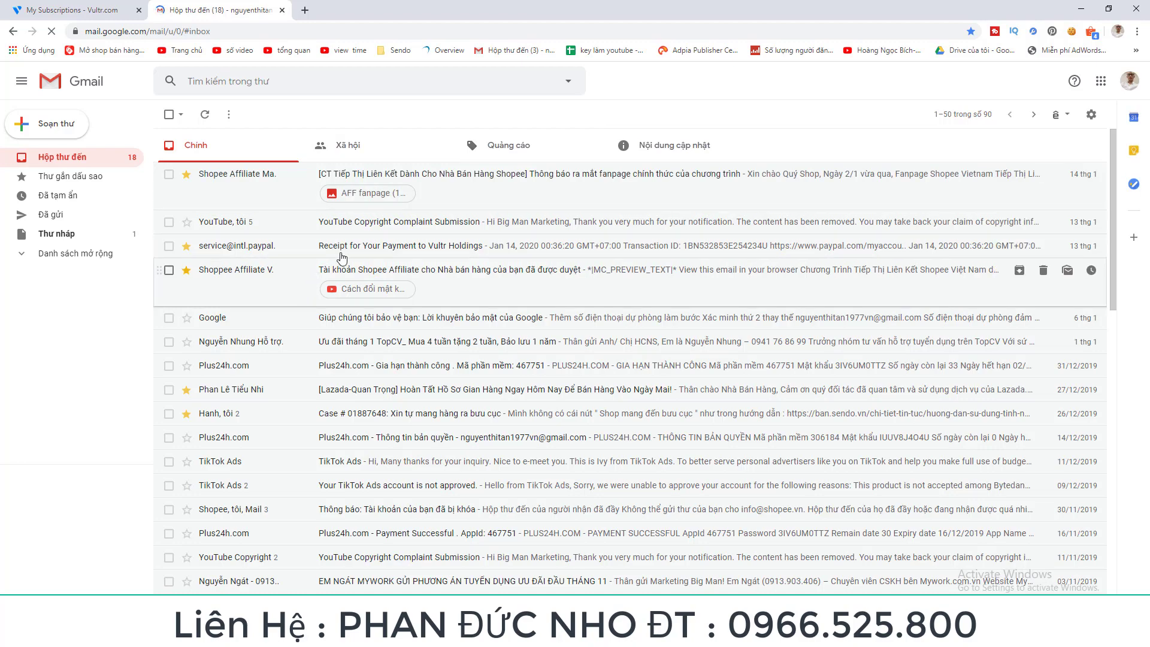
left_click(616, 150)
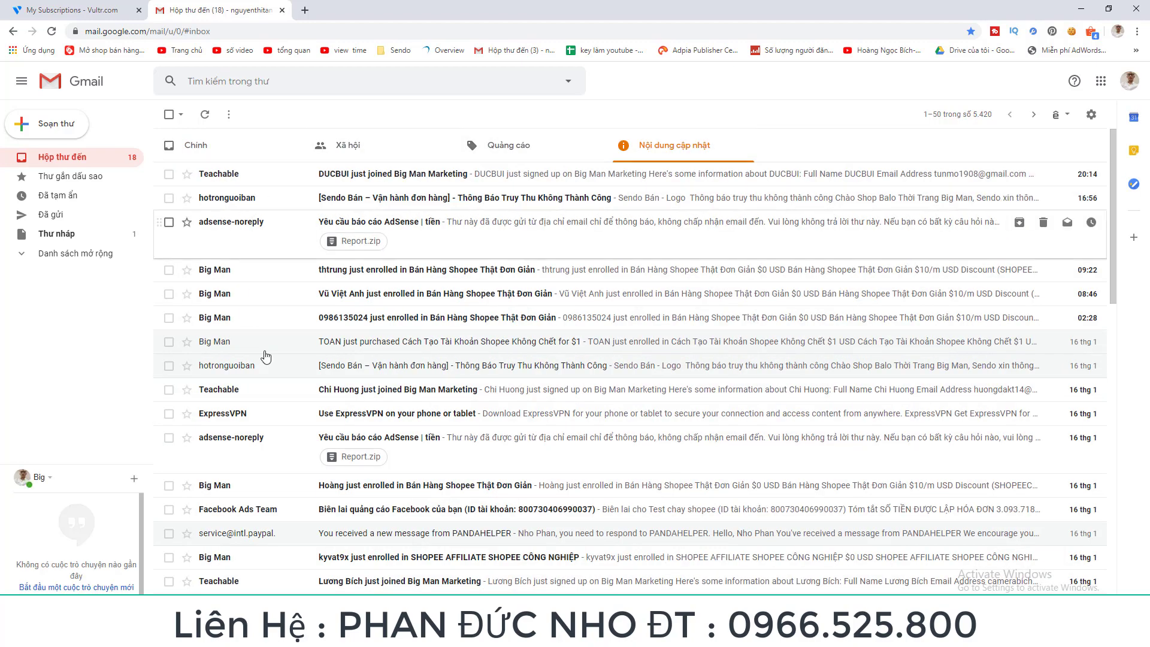
Find the "Vultr.com: Cloud Server Activated" email among the older updates, read it, and return to the message list
scroll(371, 500, "down", 8)
scroll(302, 228, "up", 3)
scroll(302, 228, "down", 10)
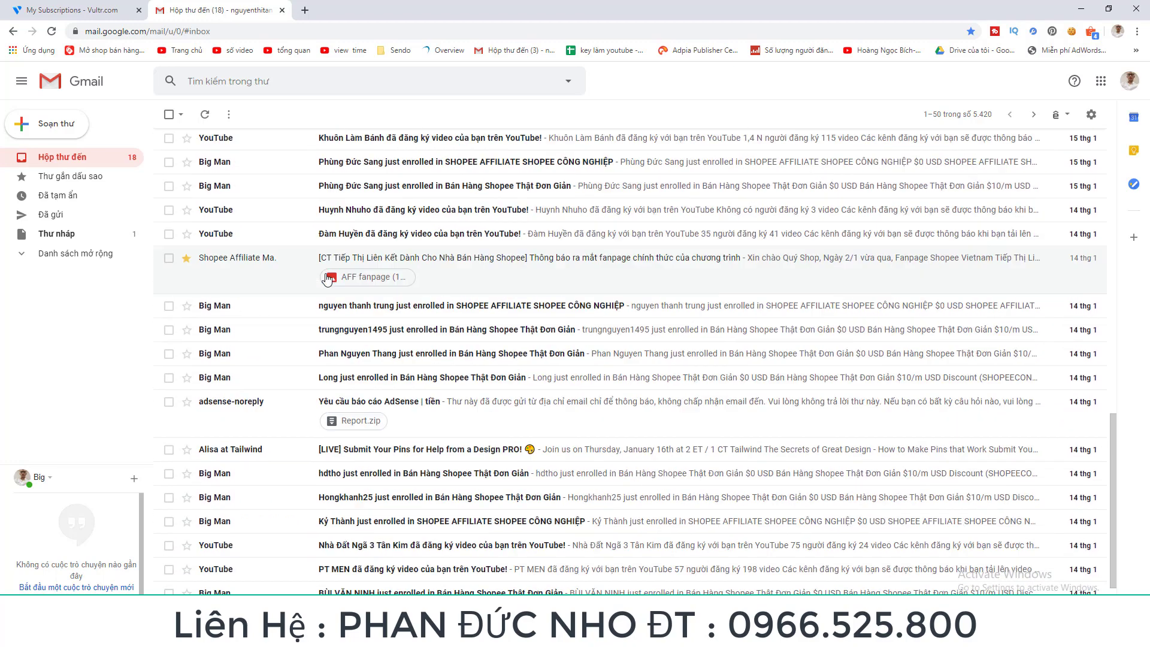
scroll(368, 510, "down", 2)
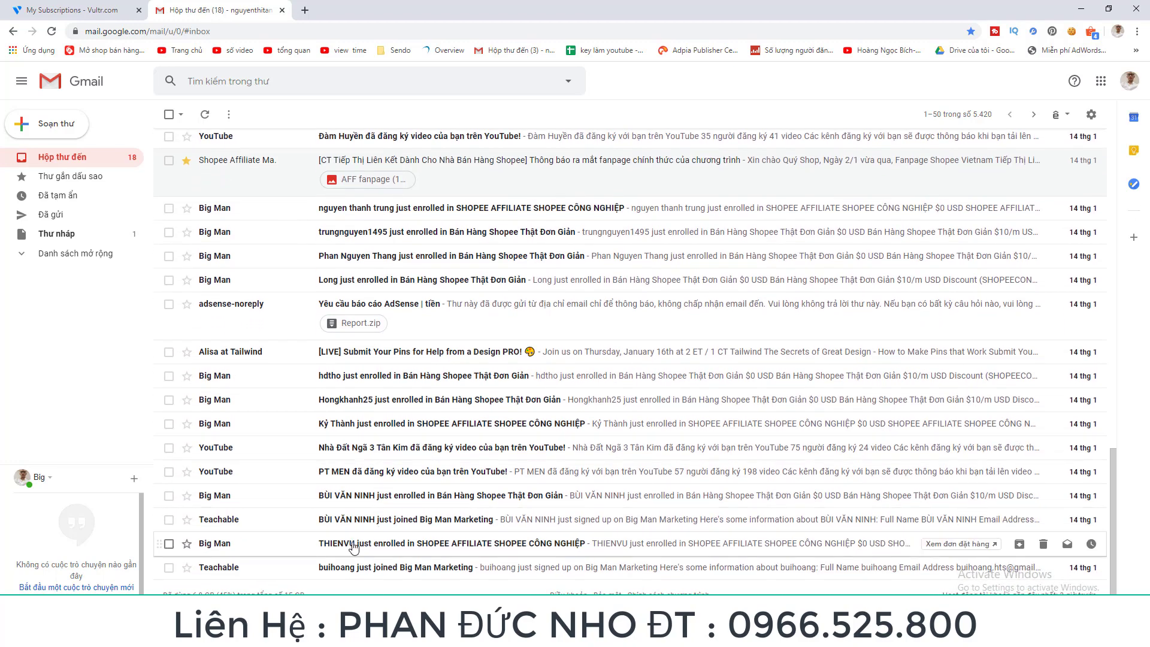
left_click(1035, 117)
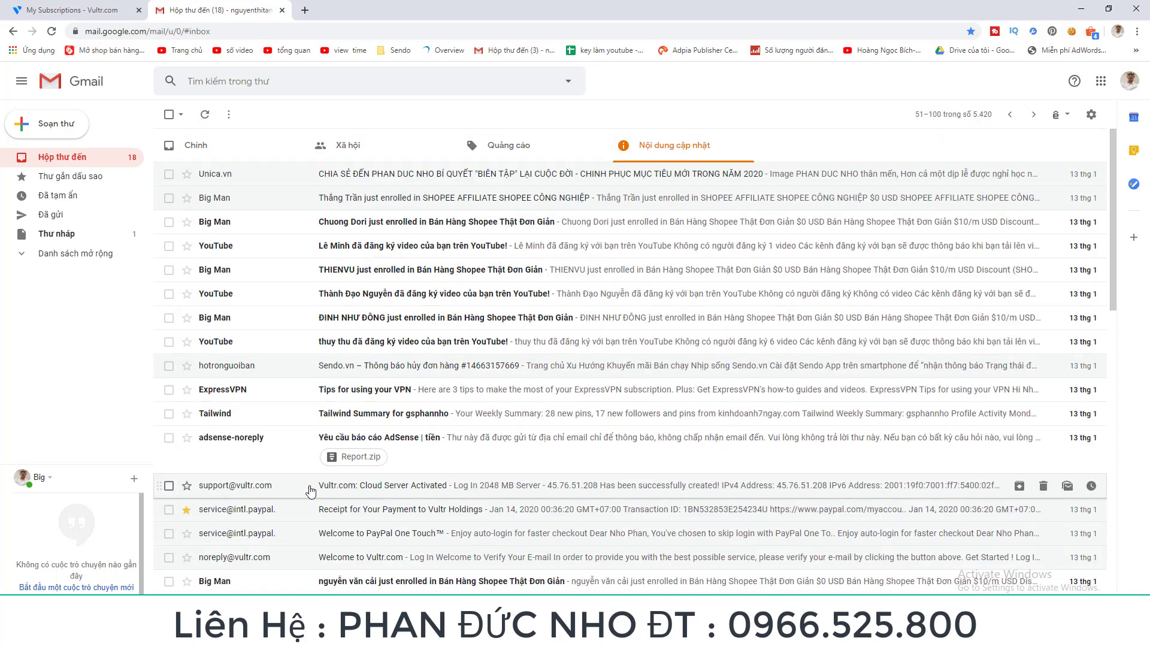
left_click(362, 487)
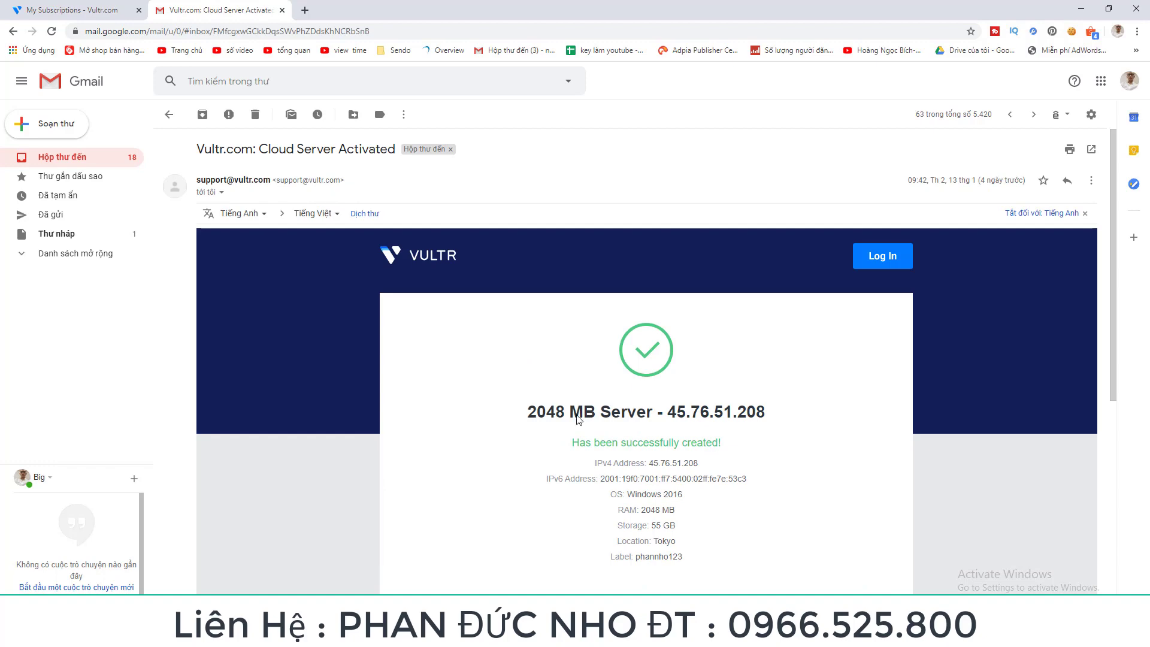
scroll(578, 413, "down", 3)
left_click(169, 114)
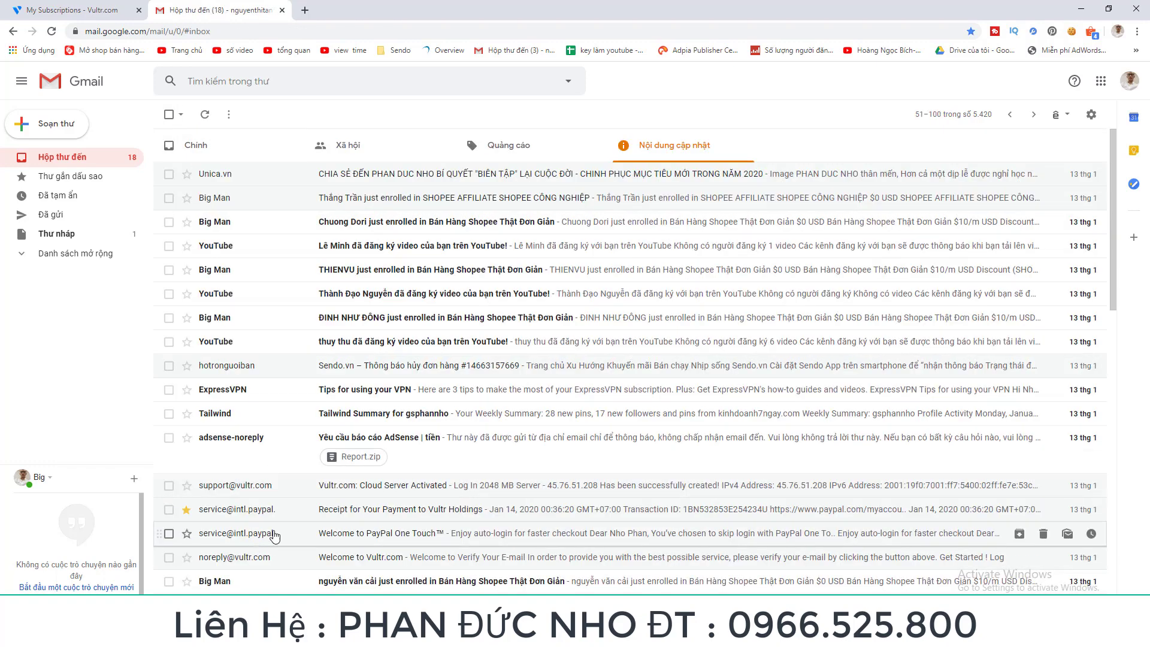
Open the "Welcome to Vultr.com" email and review its e-mail verification and Get Started sections
left_click(378, 559)
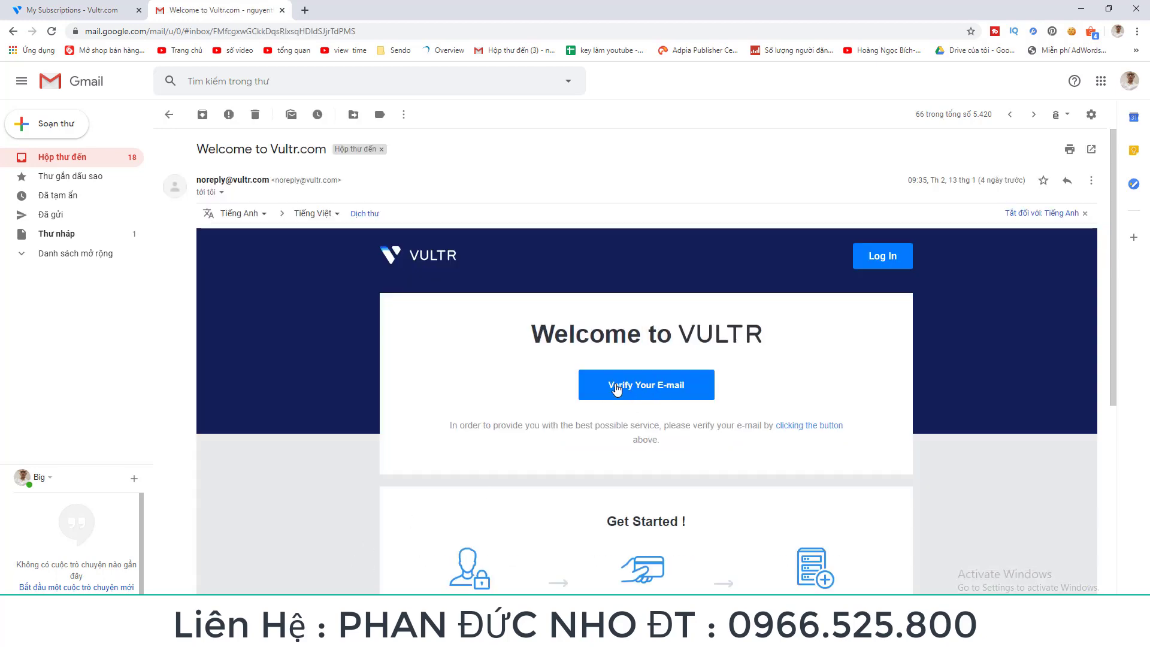
scroll(556, 396, "down", 3)
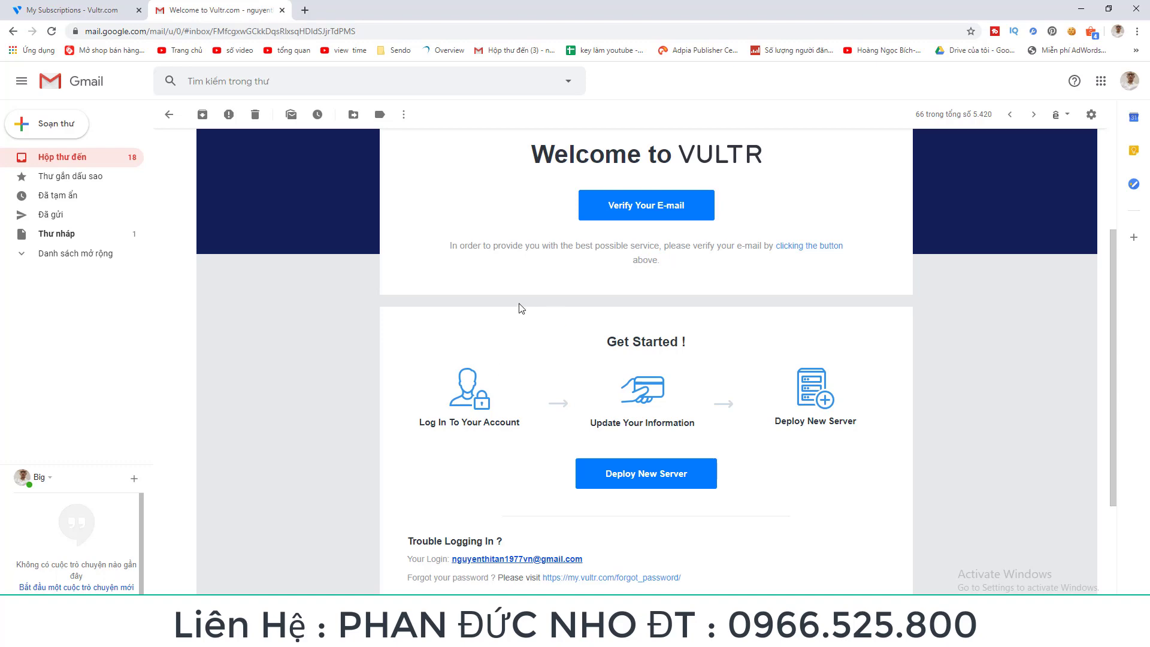
scroll(518, 308, "up", 3)
Return to the Vultr account's Billing page and review the PayPal, Gift Code, WeChat Pay, Alipay and Bitcoin payment options
key("ctrl+1")
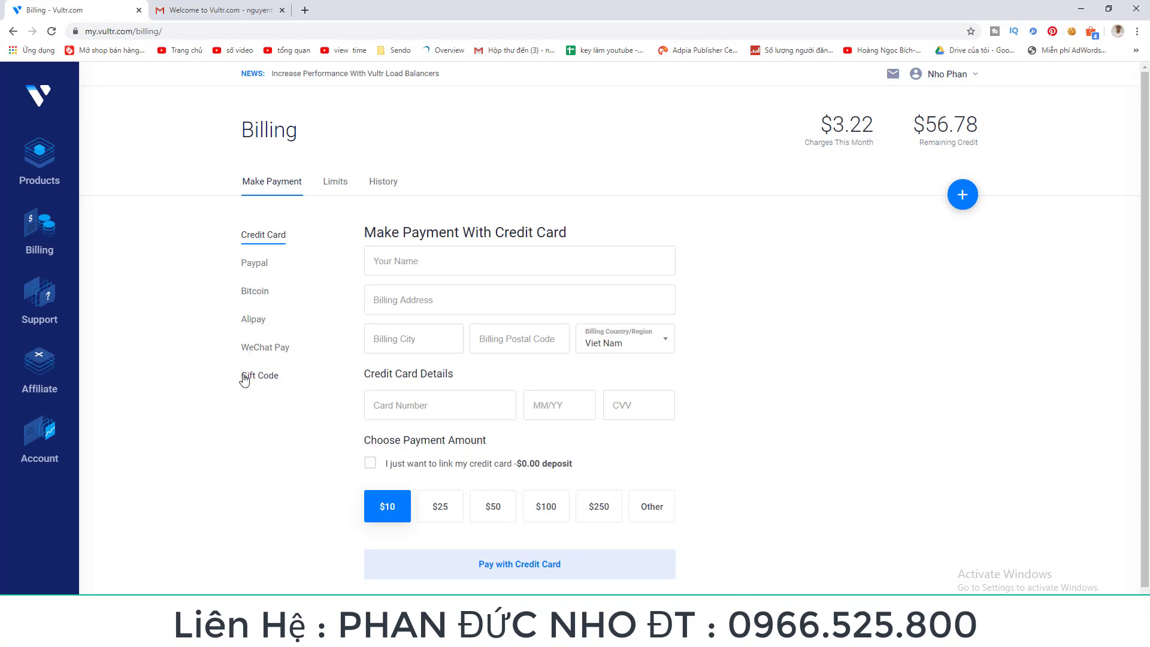
scroll(243, 352, "down", 1)
scroll(244, 351, "up", 1)
left_click(262, 265)
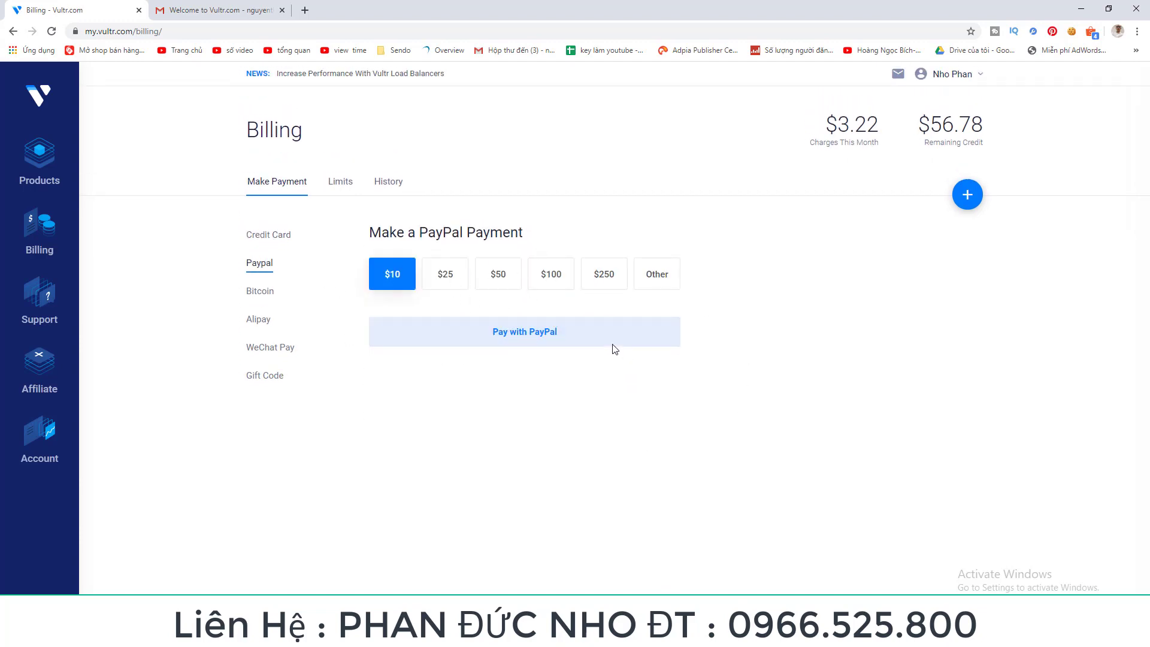
left_click(269, 377)
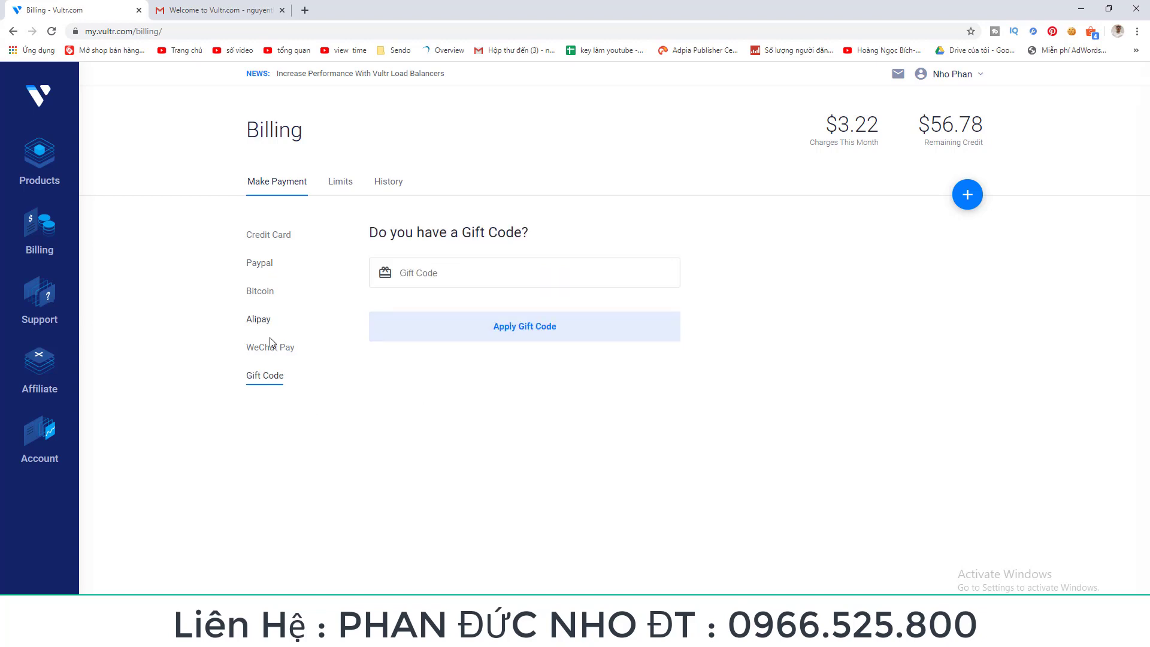
left_click(270, 351)
left_click(267, 320)
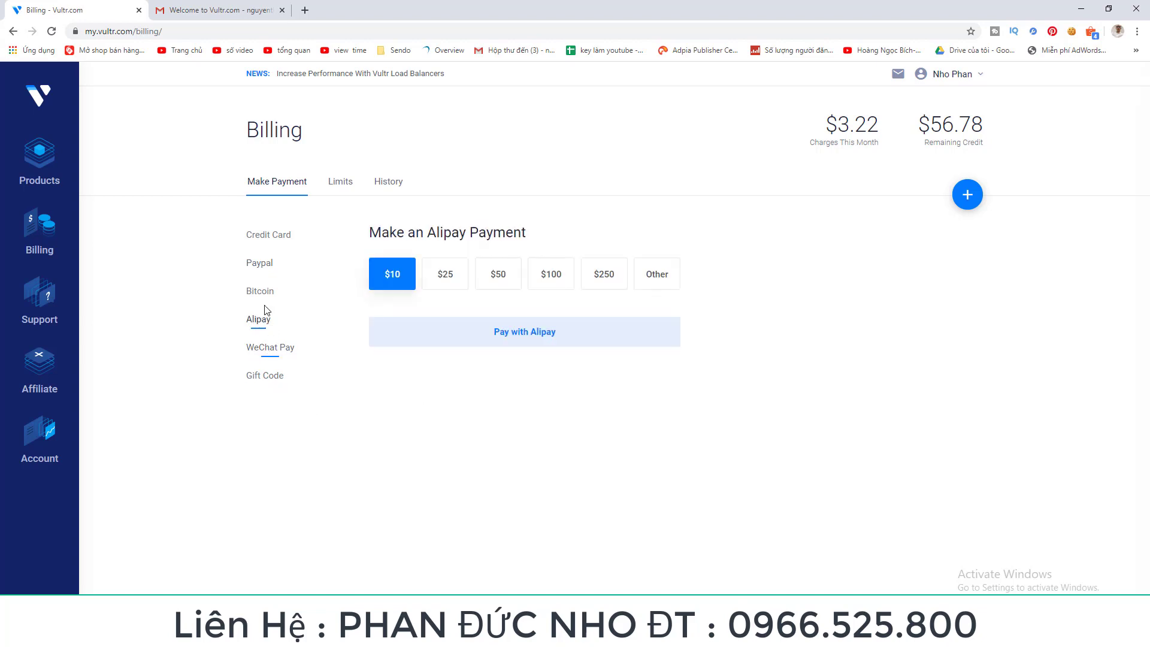
left_click(267, 295)
left_click(262, 321)
left_click(263, 292)
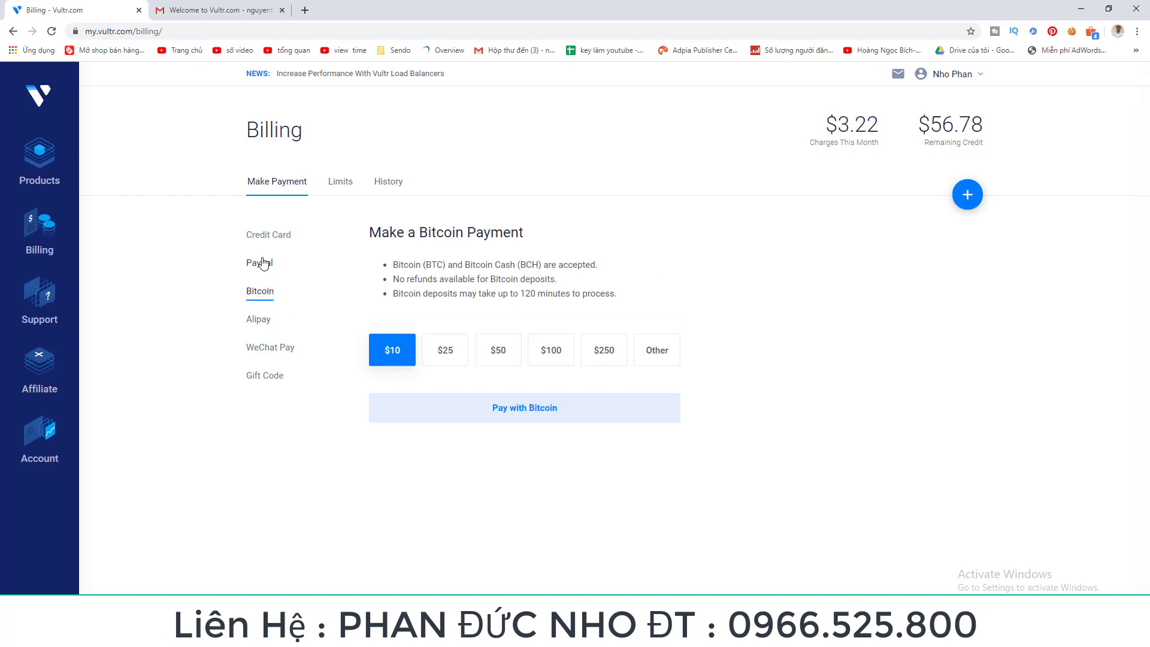
left_click(261, 264)
Show the billing account limits and examine the maximum instances and the maximum instance cost
left_click(342, 190)
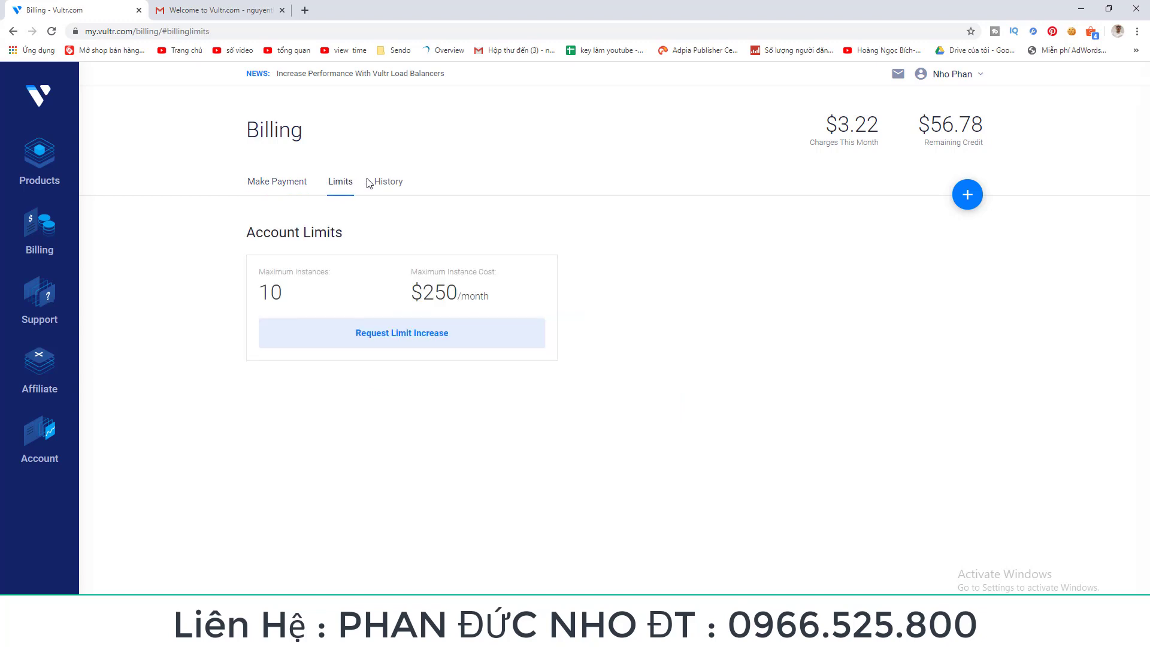
left_click_drag(261, 227, 352, 238)
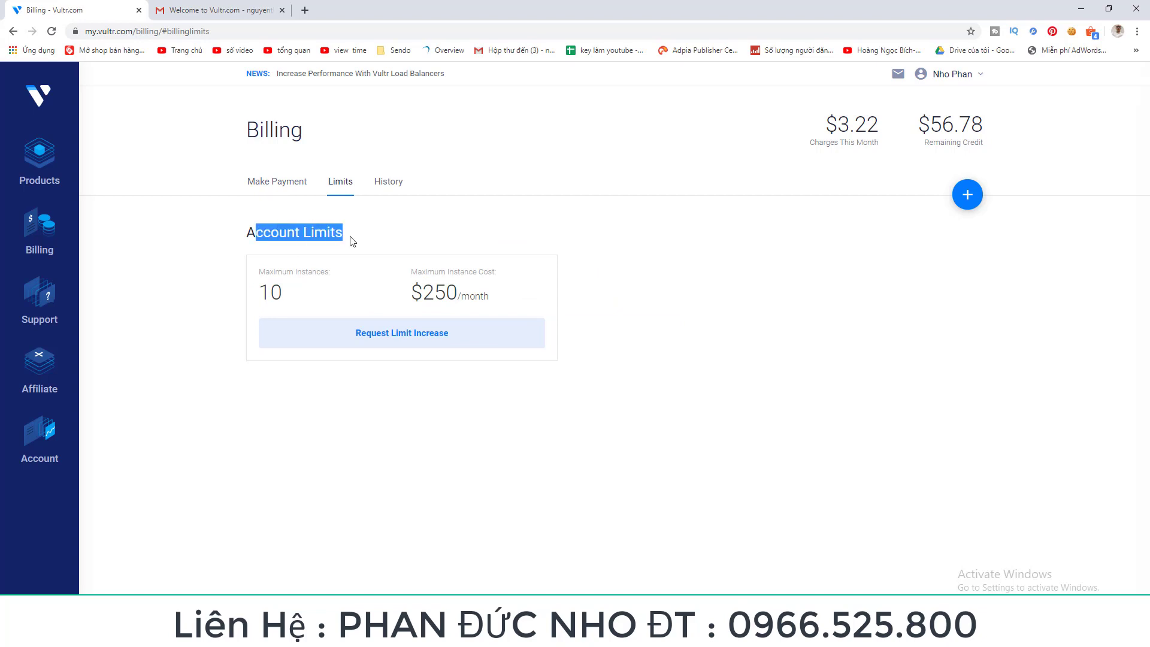
double_click(273, 285)
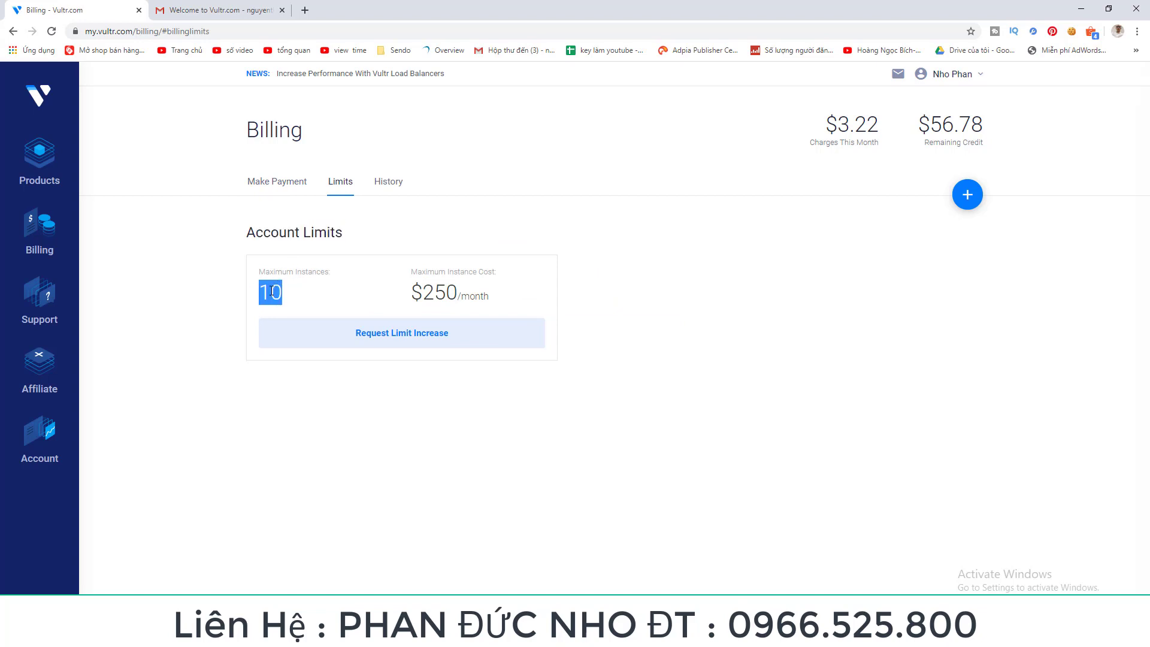
double_click(448, 293)
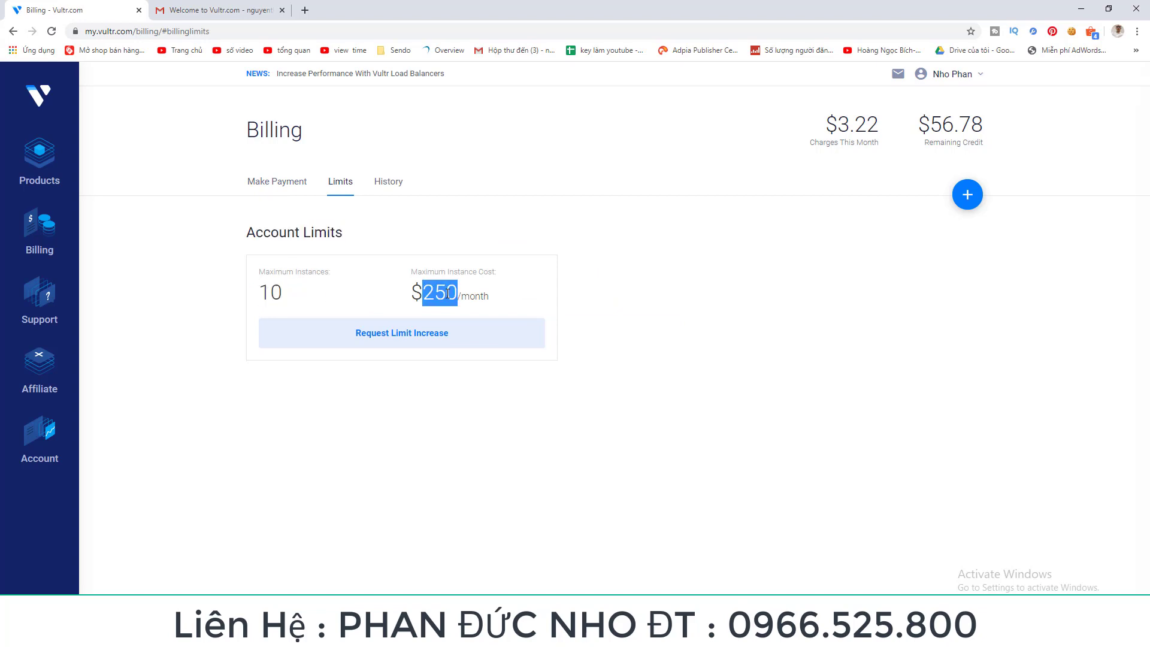
triple_click(471, 300)
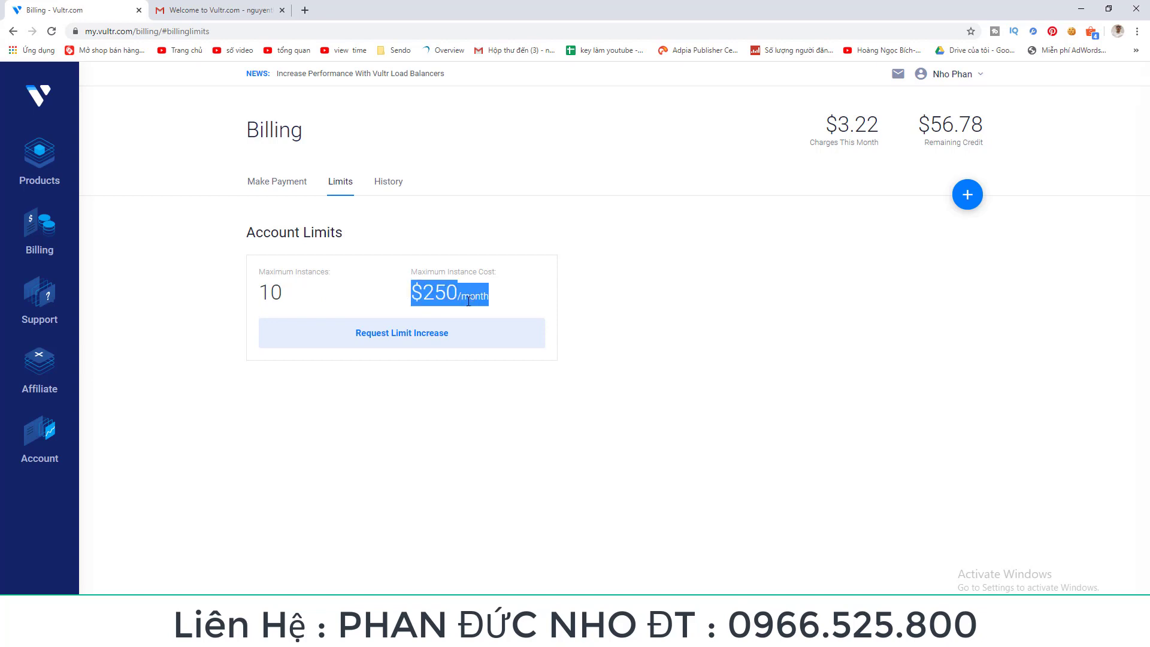
left_click(458, 282)
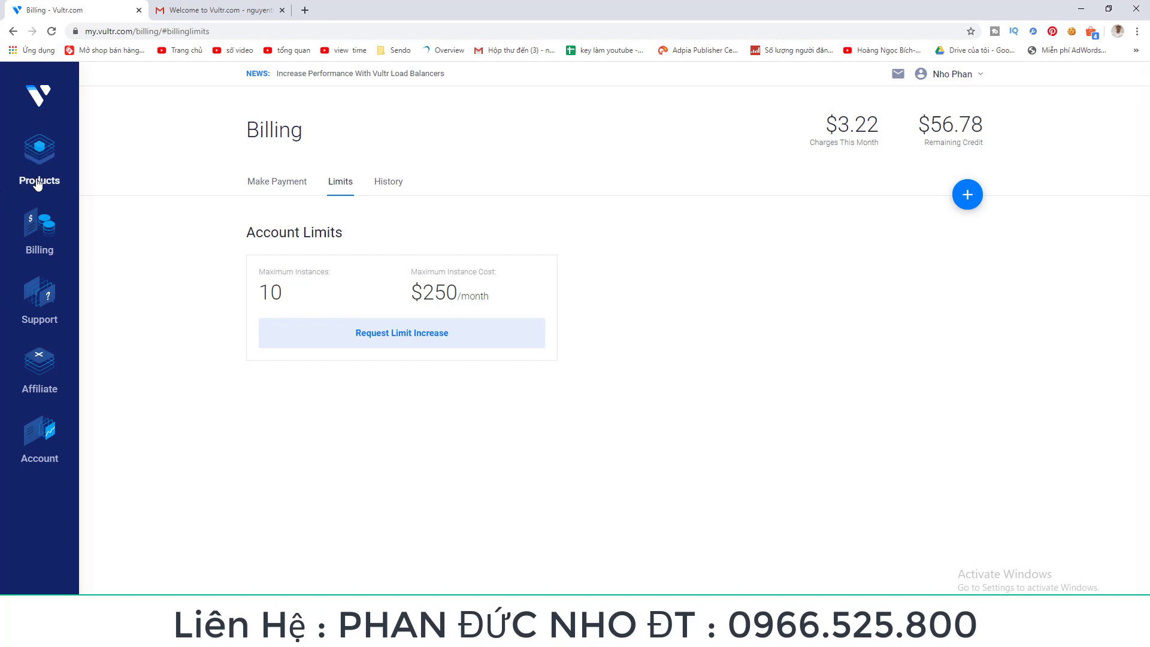
Start deploying a new server from the Products page and look over the available server kinds, locations and operating systems
left_click(40, 152)
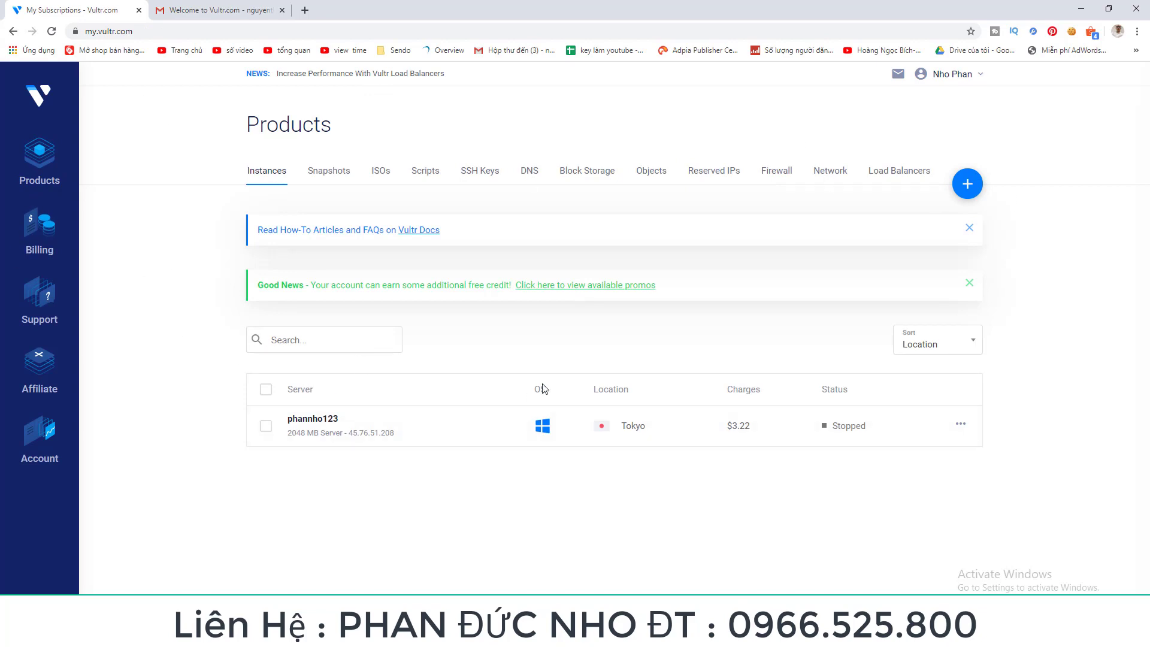
left_click(966, 187)
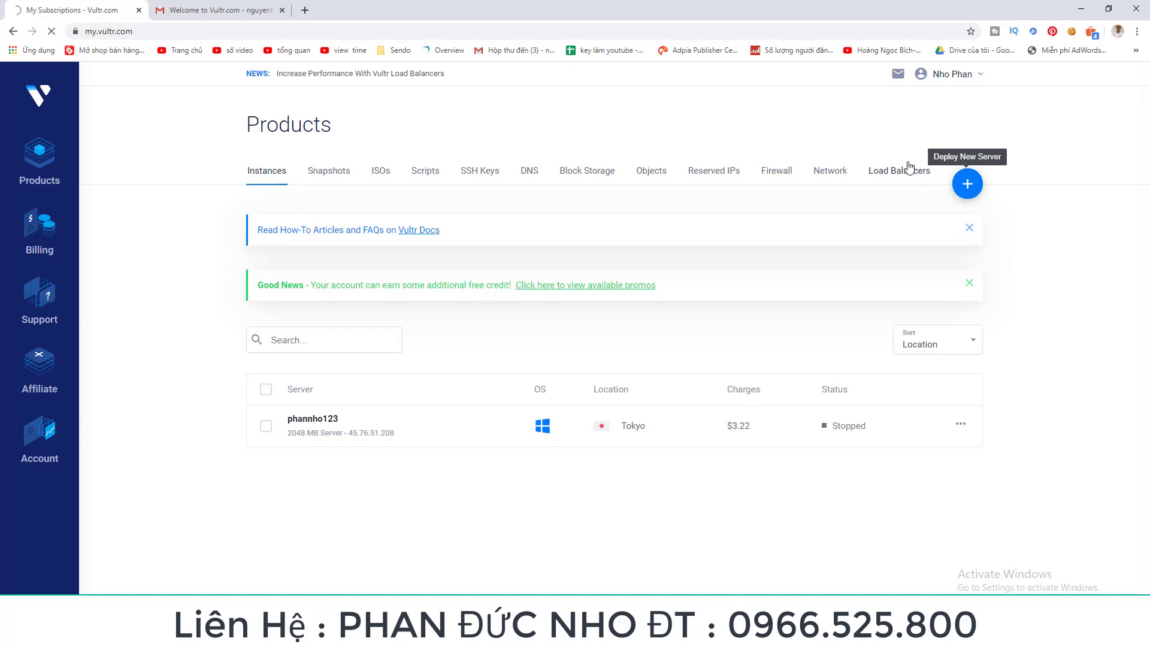
scroll(253, 216, "down", 2)
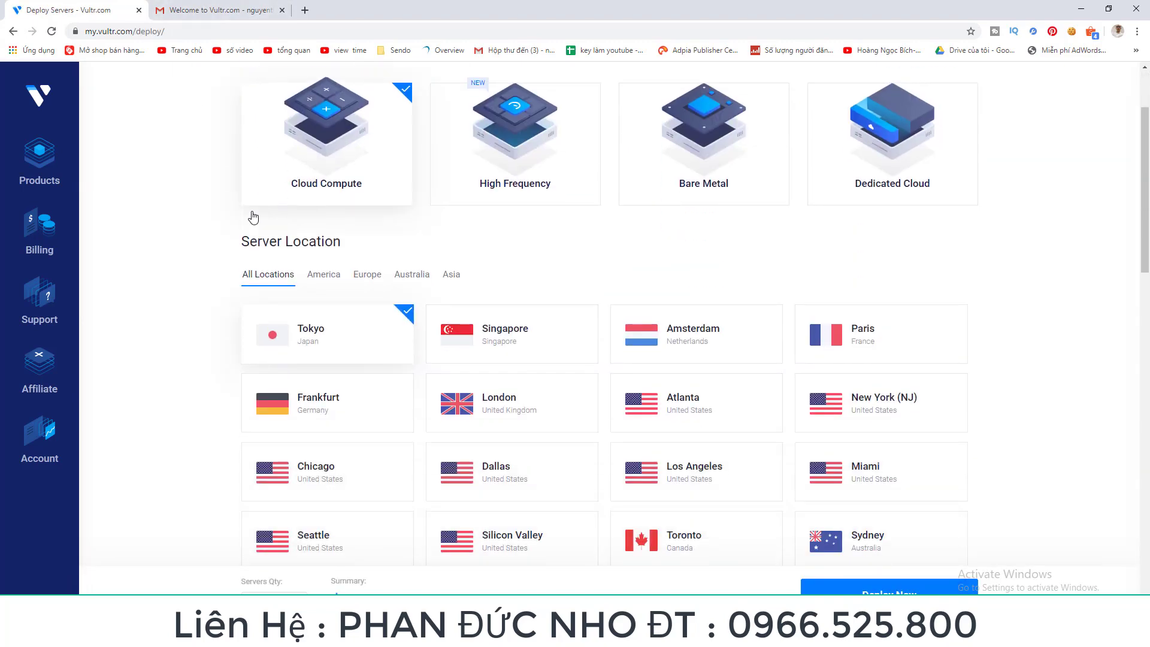
scroll(632, 277, "down", 5)
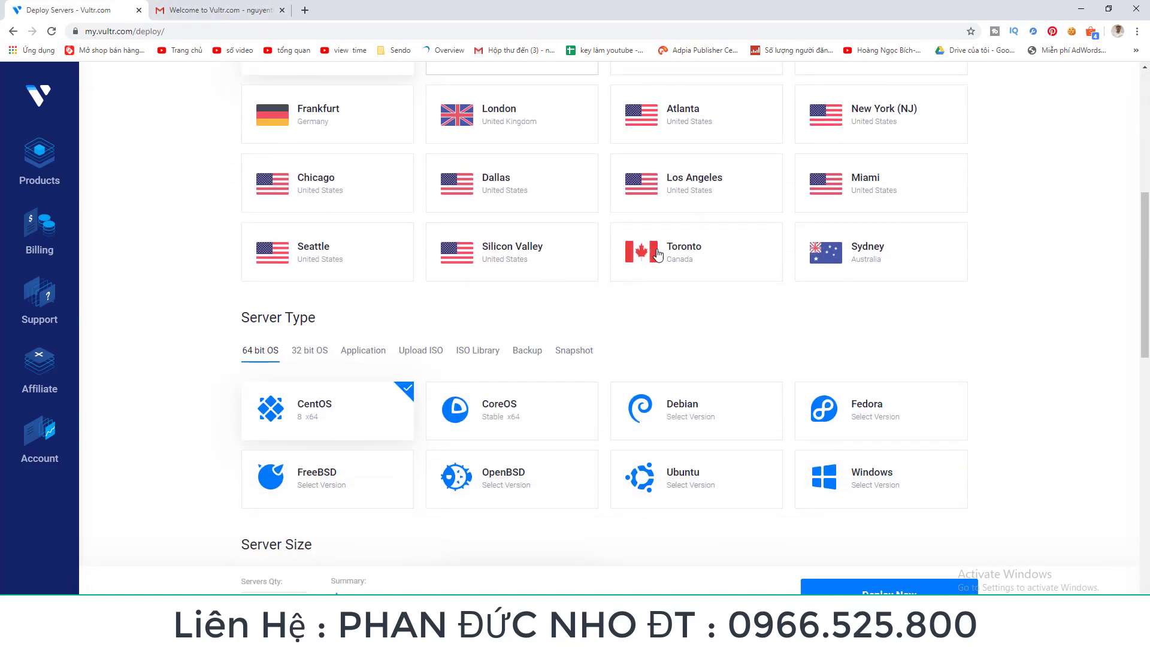
scroll(440, 324, "up", 7)
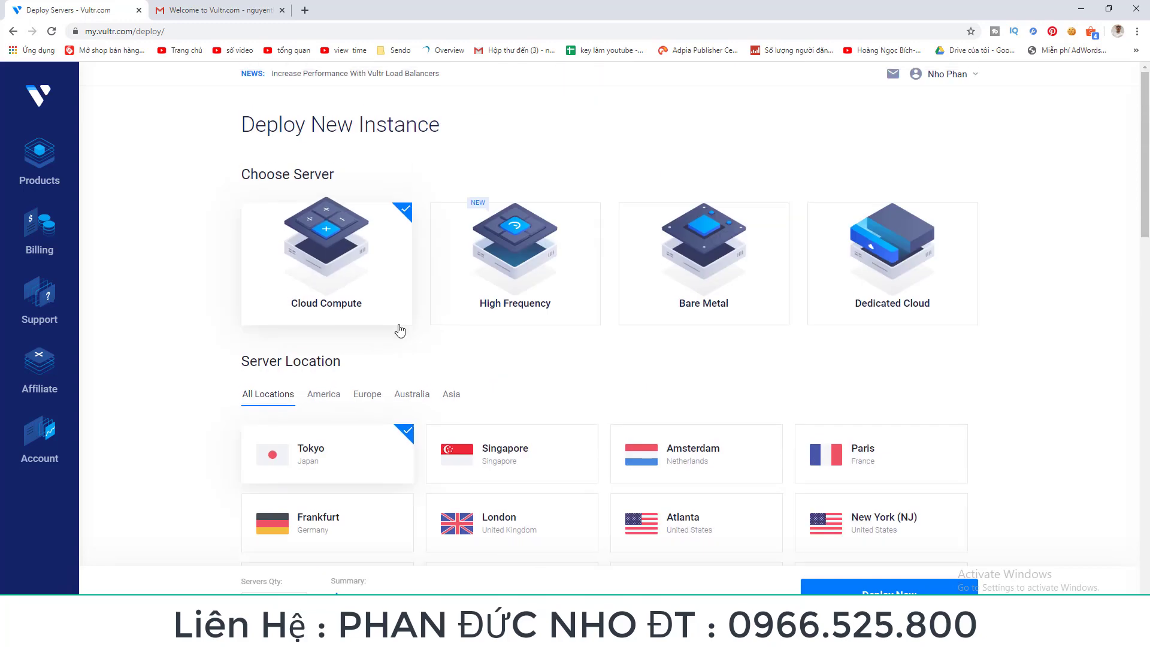
Filter the server locations to Asia and go on to the Server Type section
scroll(359, 320, "down", 1)
scroll(305, 340, "down", 2)
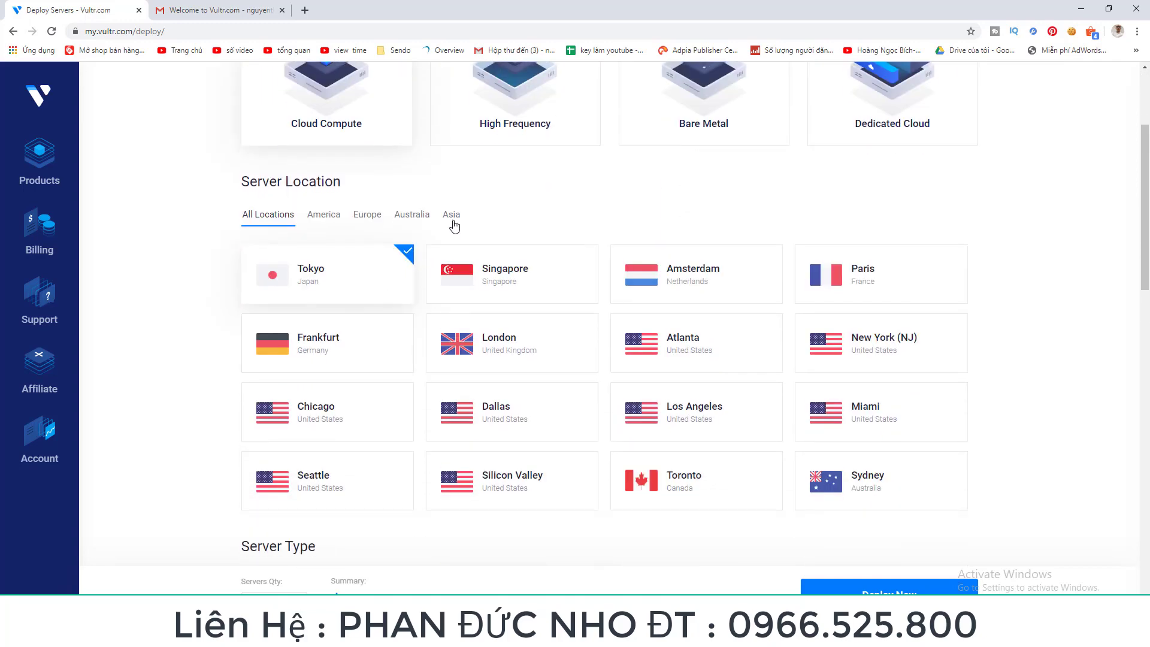
left_click(451, 220)
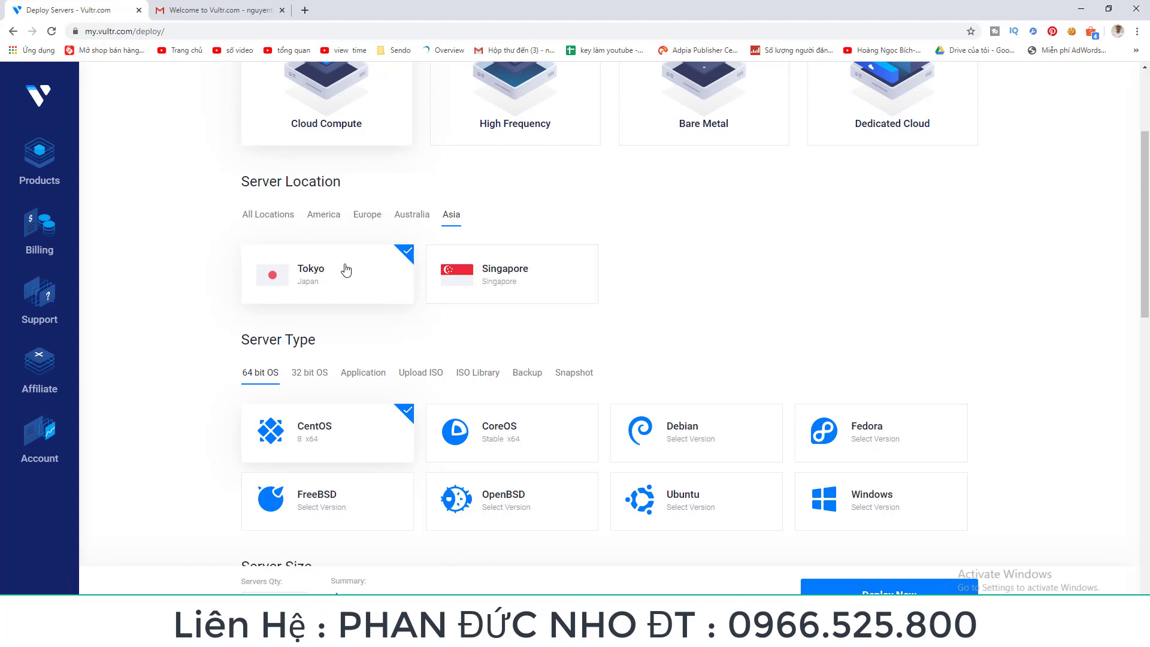
left_click_drag(244, 337, 270, 338)
Choose Windows 2016 x64 as the server's operating system
scroll(270, 338, "down", 1)
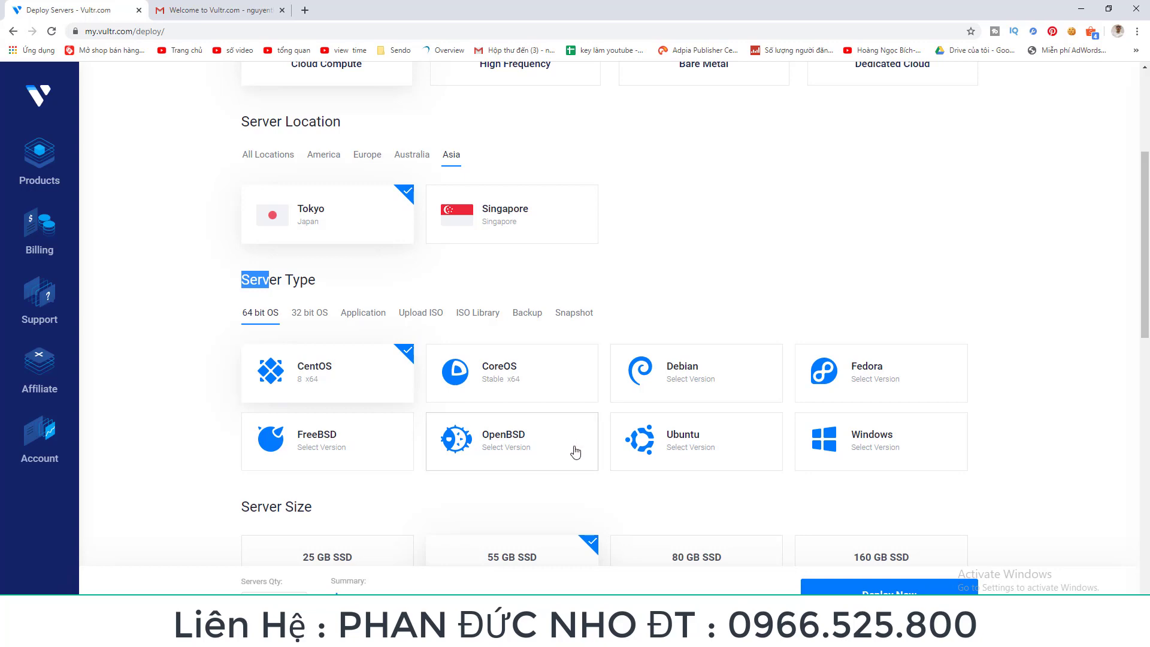
scroll(688, 443, "down", 3)
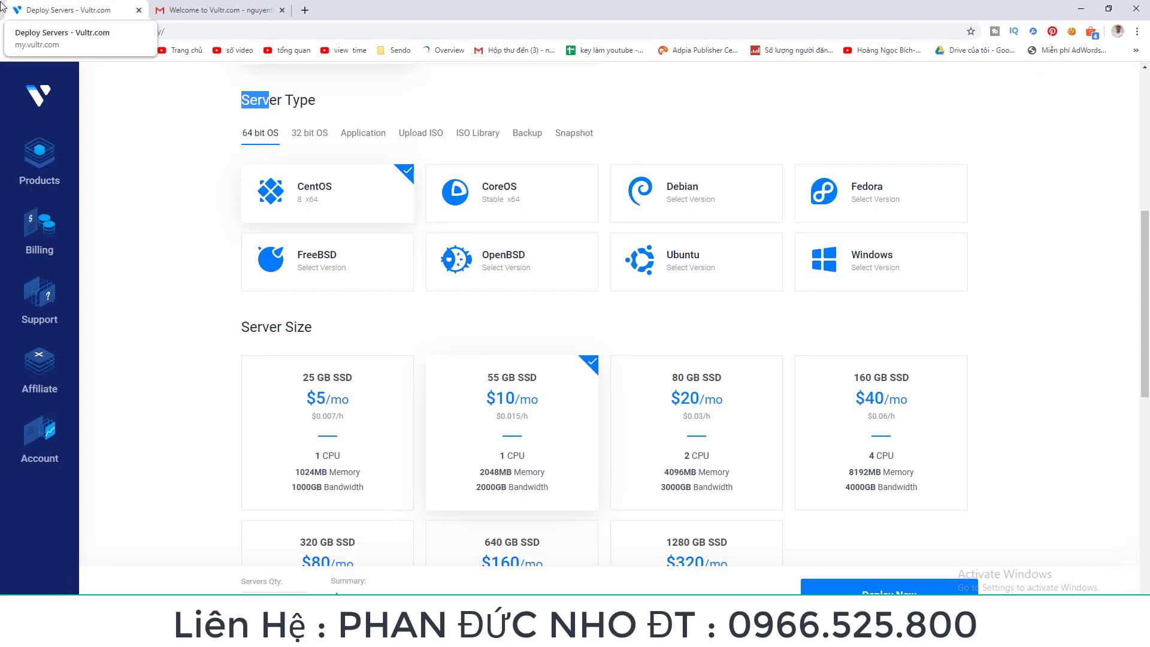
left_click(819, 284)
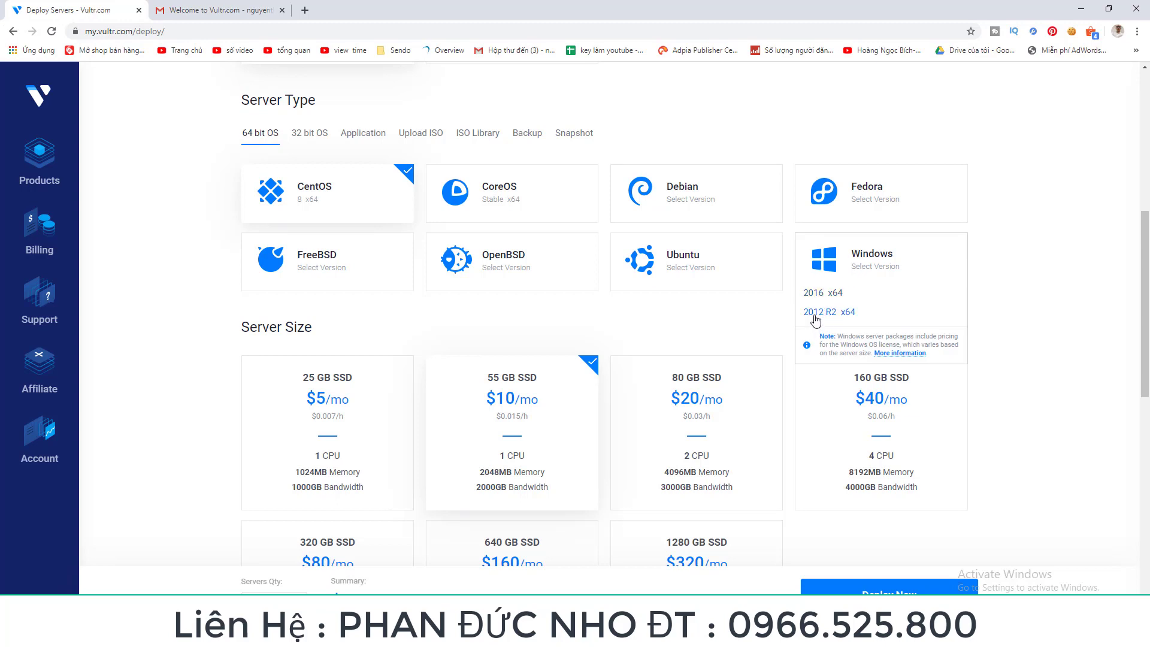
left_click(821, 293)
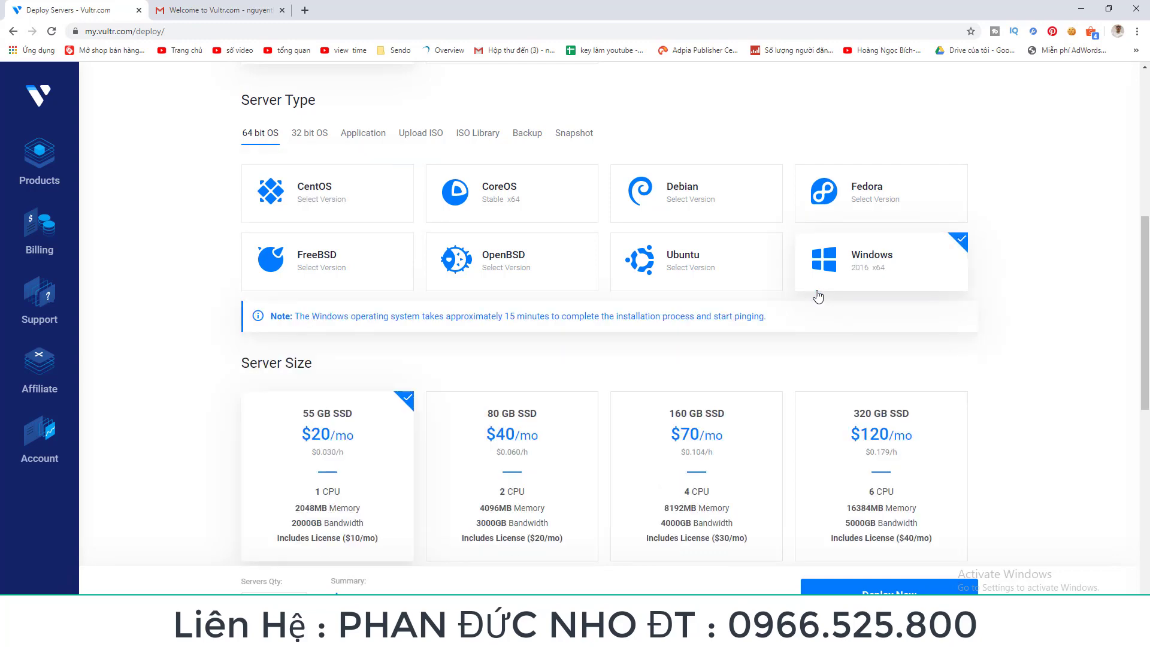
Try the 80 GB, 160 GB and 320 GB SSD server sizes one after another
scroll(342, 413, "down", 3)
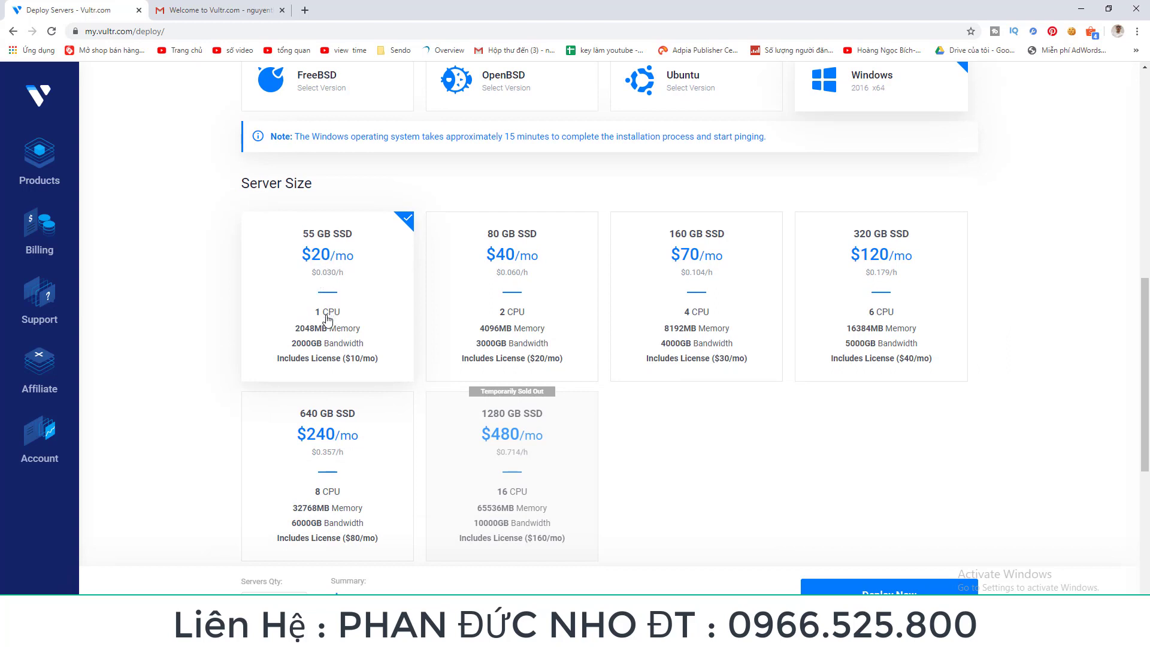
left_click(530, 317)
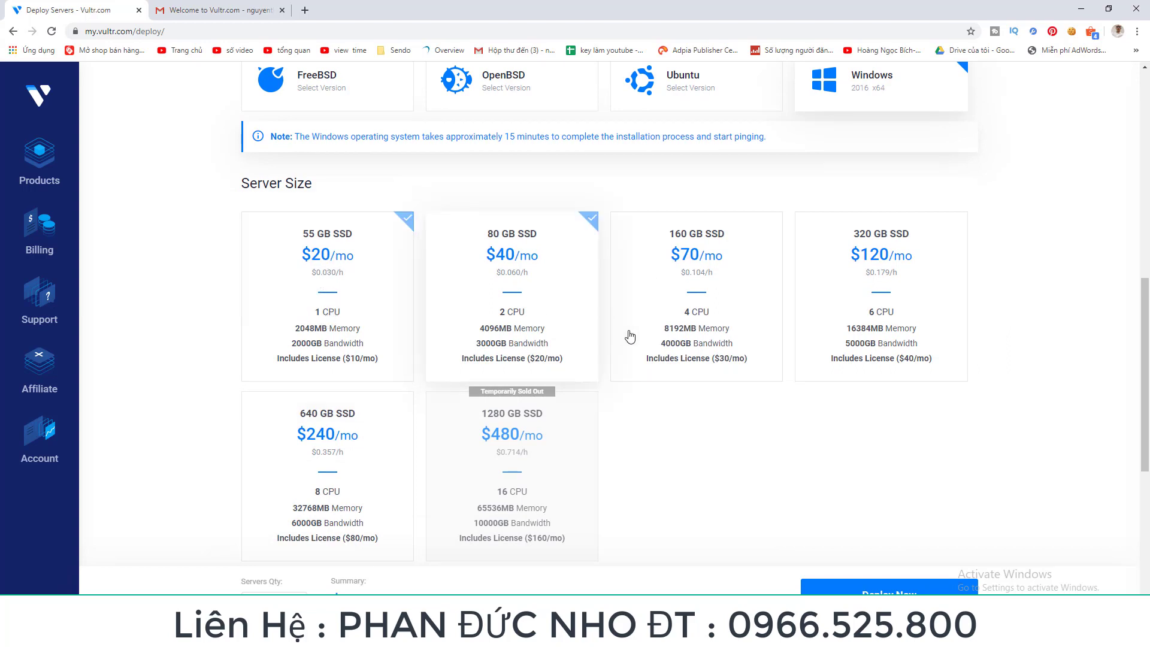
left_click(713, 278)
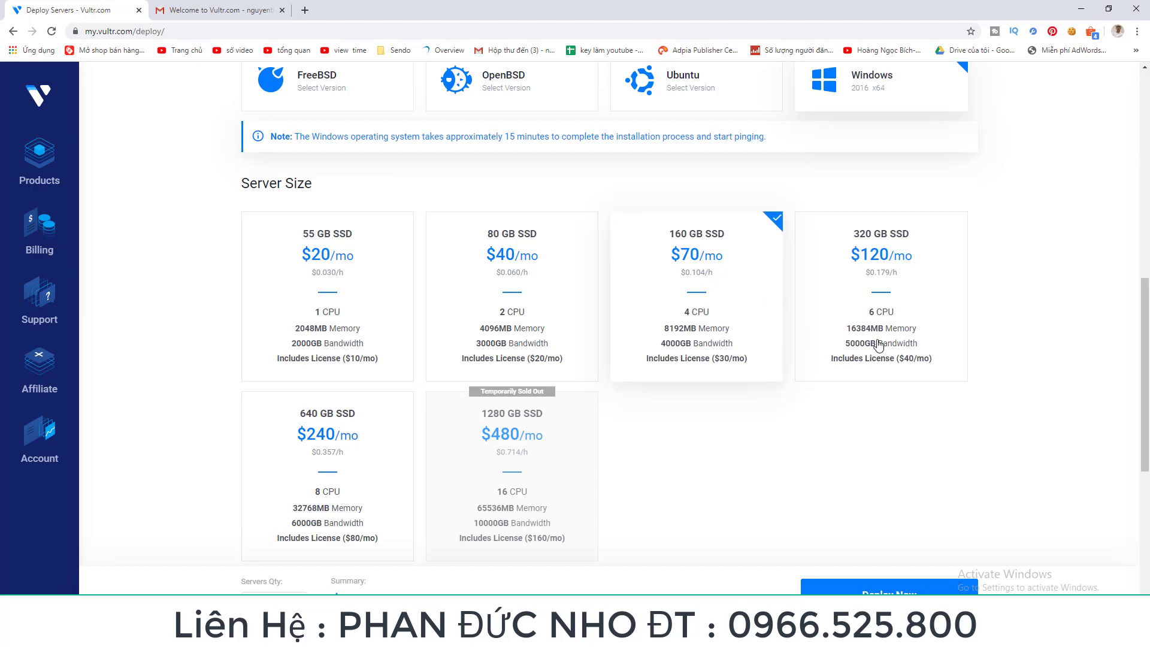
left_click(884, 304)
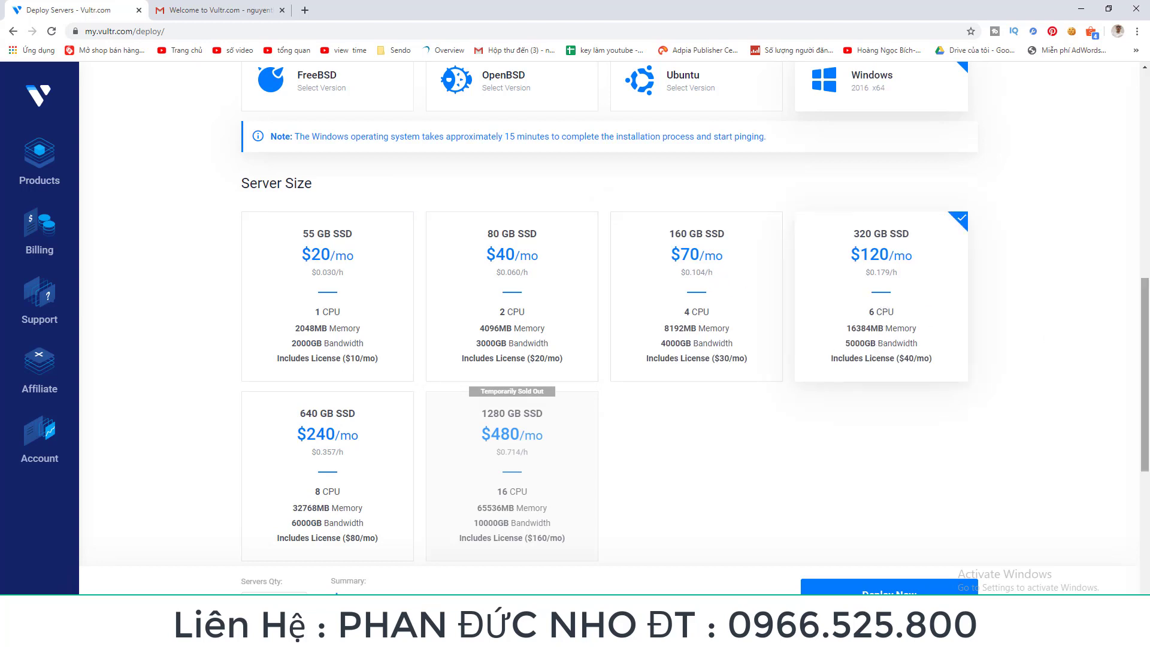
Recheck the Windows 2016 x64 server type and choose the 55 GB SSD server size at $20/mo
mouse_move(1148, 323)
left_mouse_down()
mouse_move(1147, 453)
mouse_move(1148, 298)
mouse_move(1148, 308)
left_mouse_up()
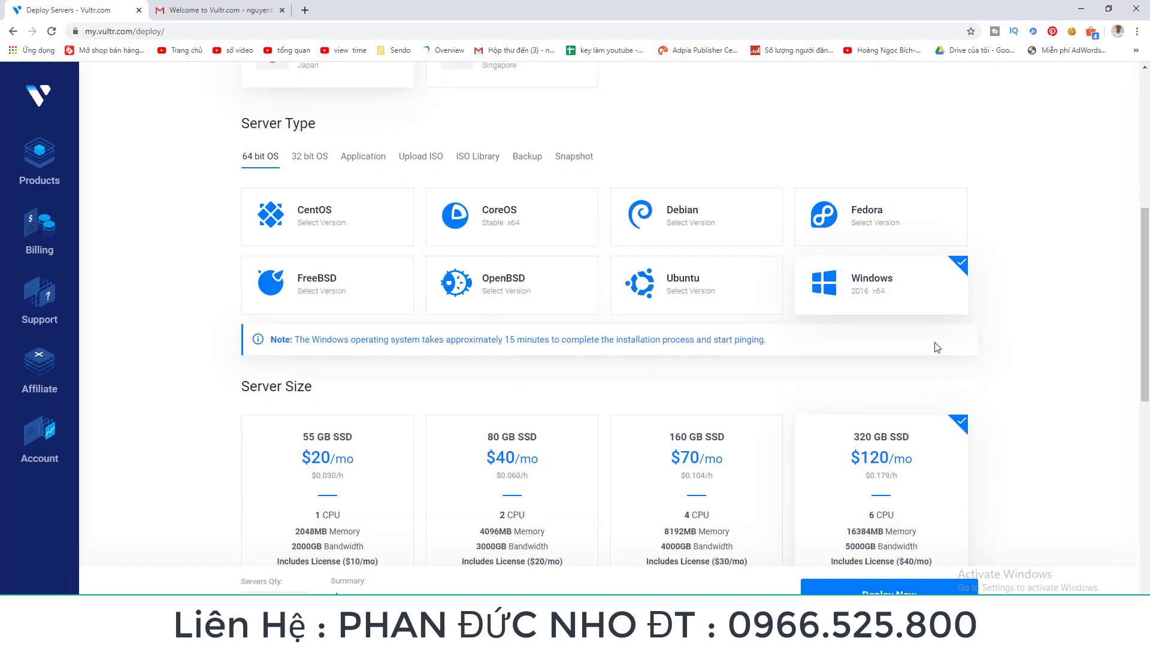
left_click(843, 296)
left_click(834, 332)
left_click(877, 294)
left_click(845, 316)
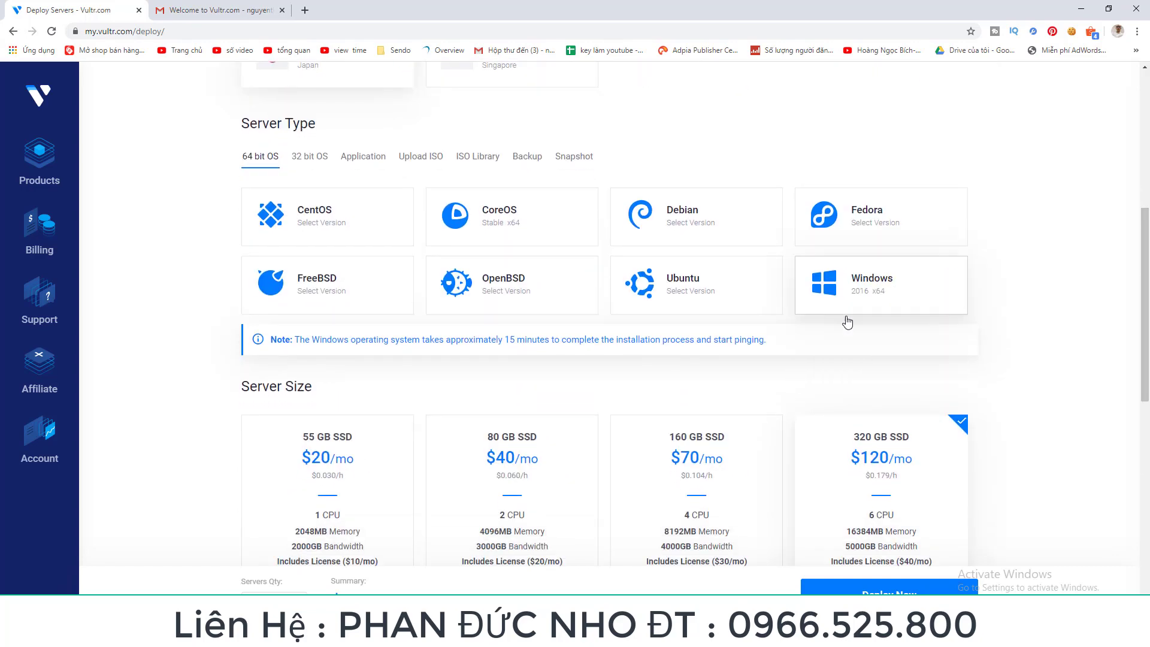
left_click(334, 463)
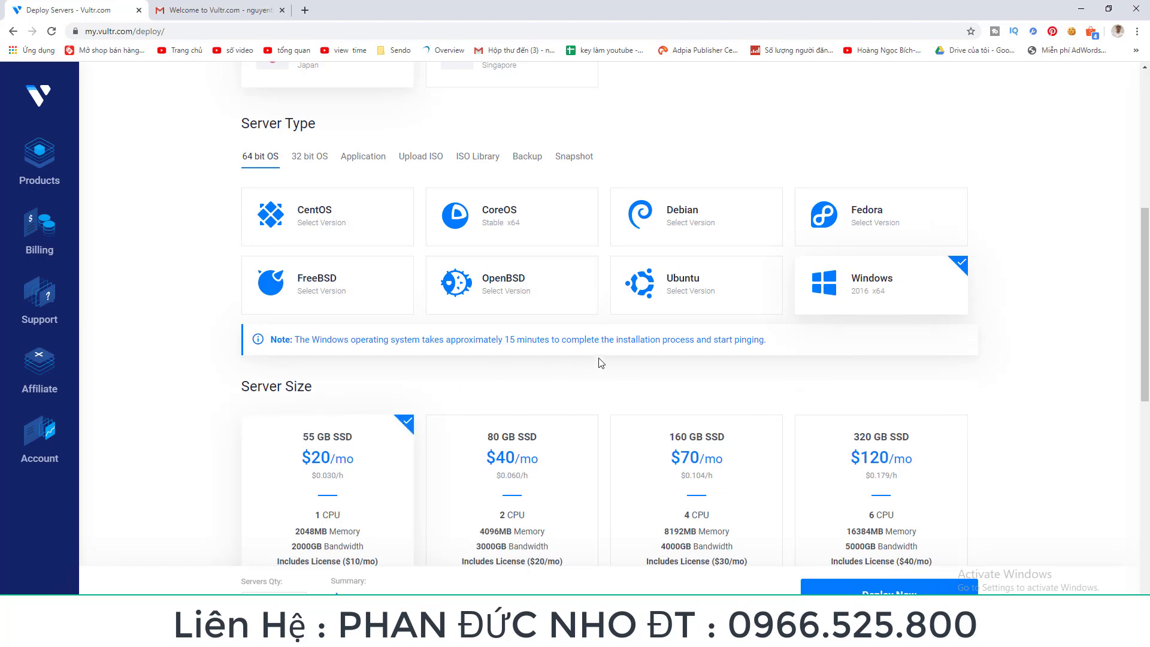
Look over the available Ubuntu versions and the Windows server sizes without changing the selection
left_click(660, 284)
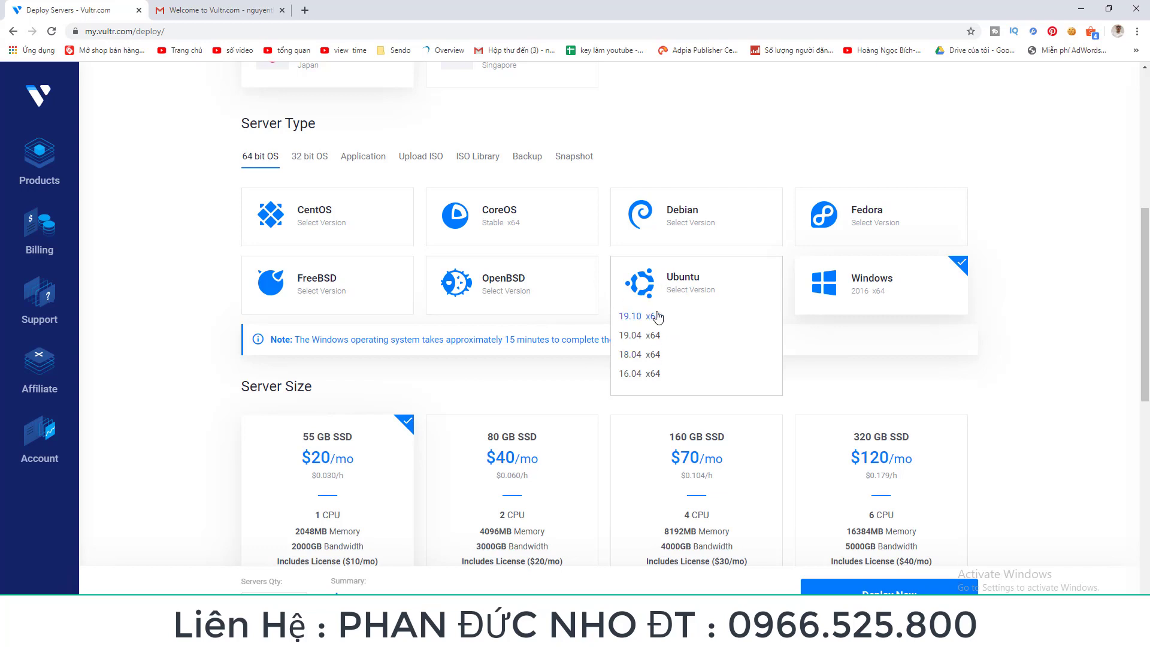
left_click(823, 338)
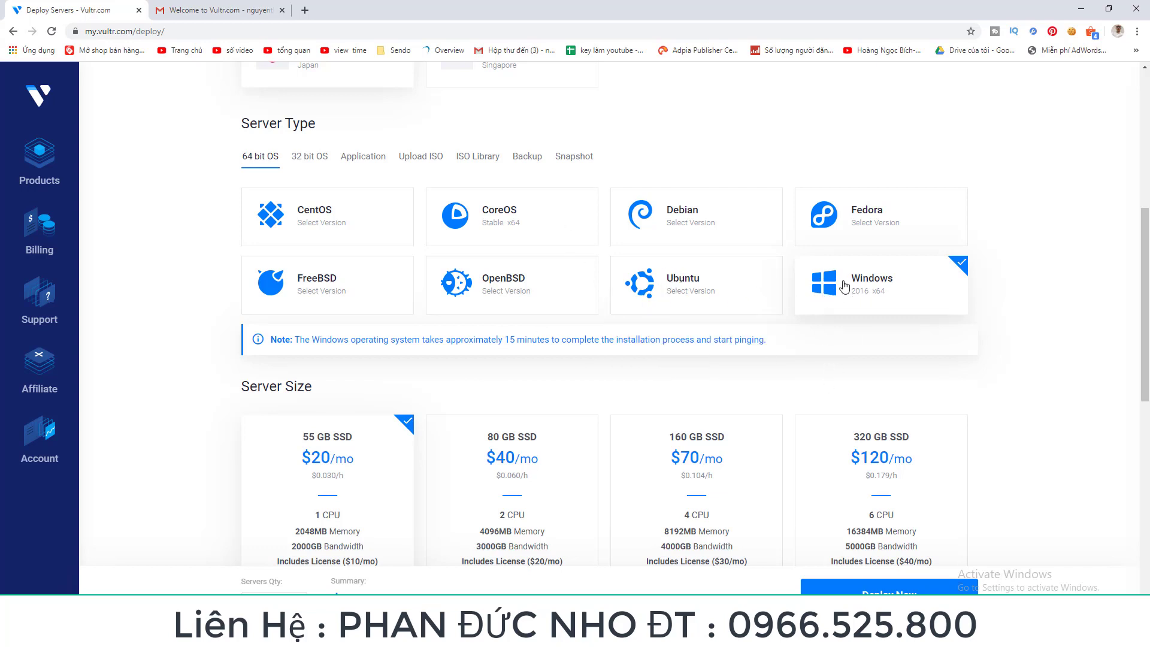
scroll(332, 508, "down", 4)
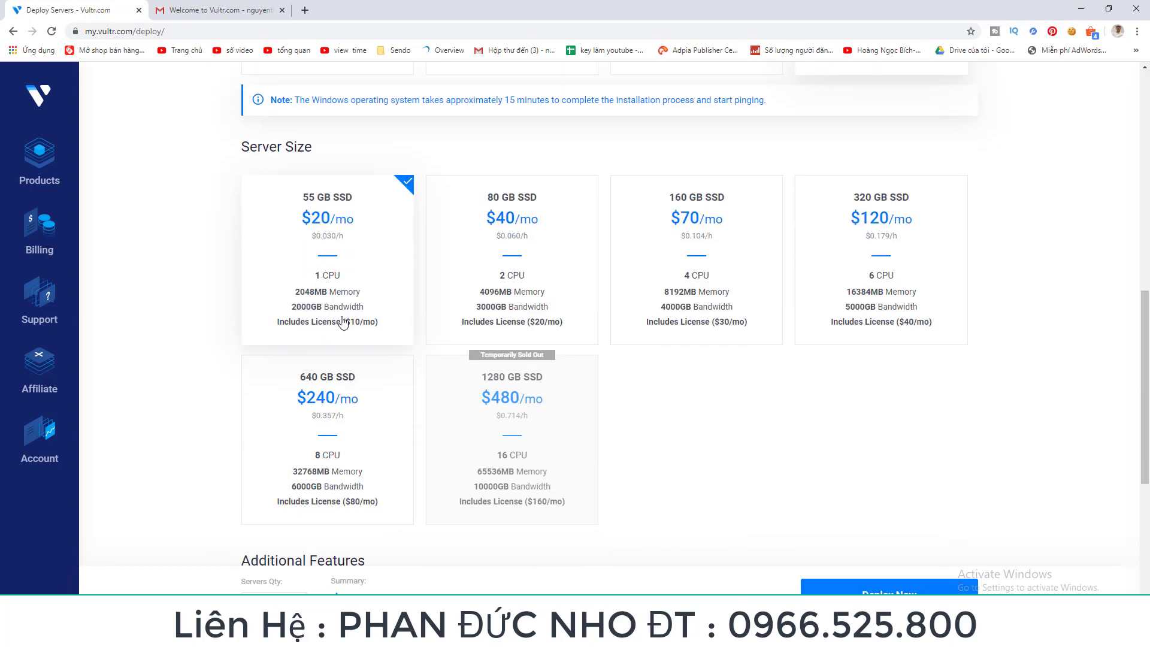
Review the Additional Features options and the Startup Script section
scroll(336, 317, "down", 5)
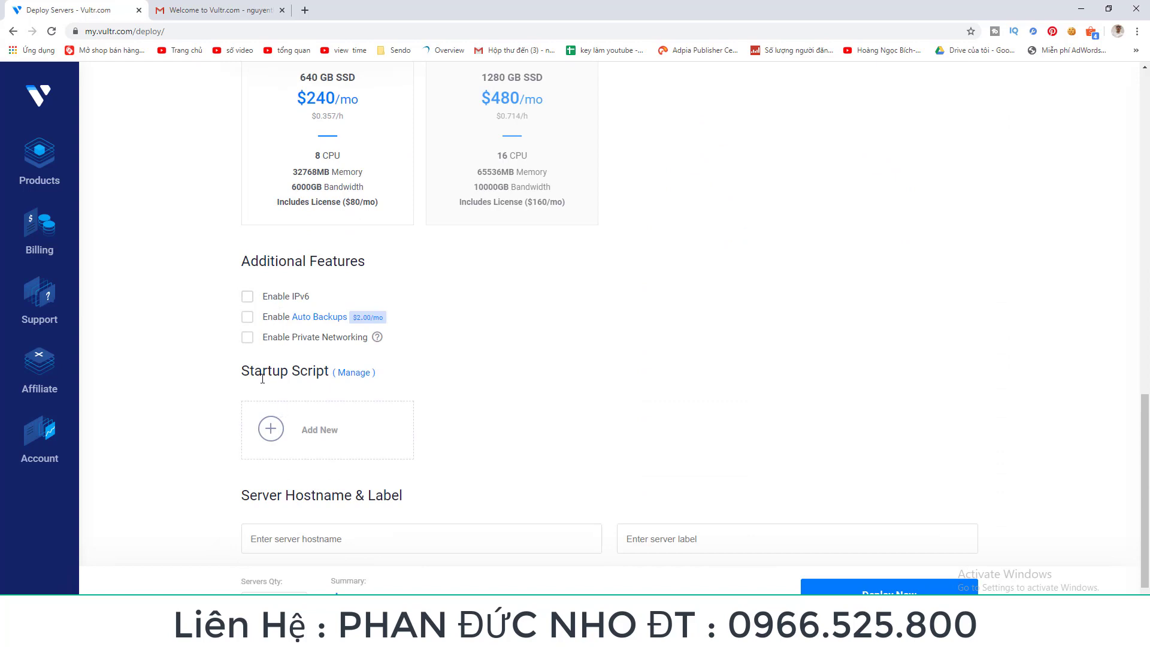
left_click_drag(246, 373, 377, 372)
left_click(352, 372)
left_click(321, 429)
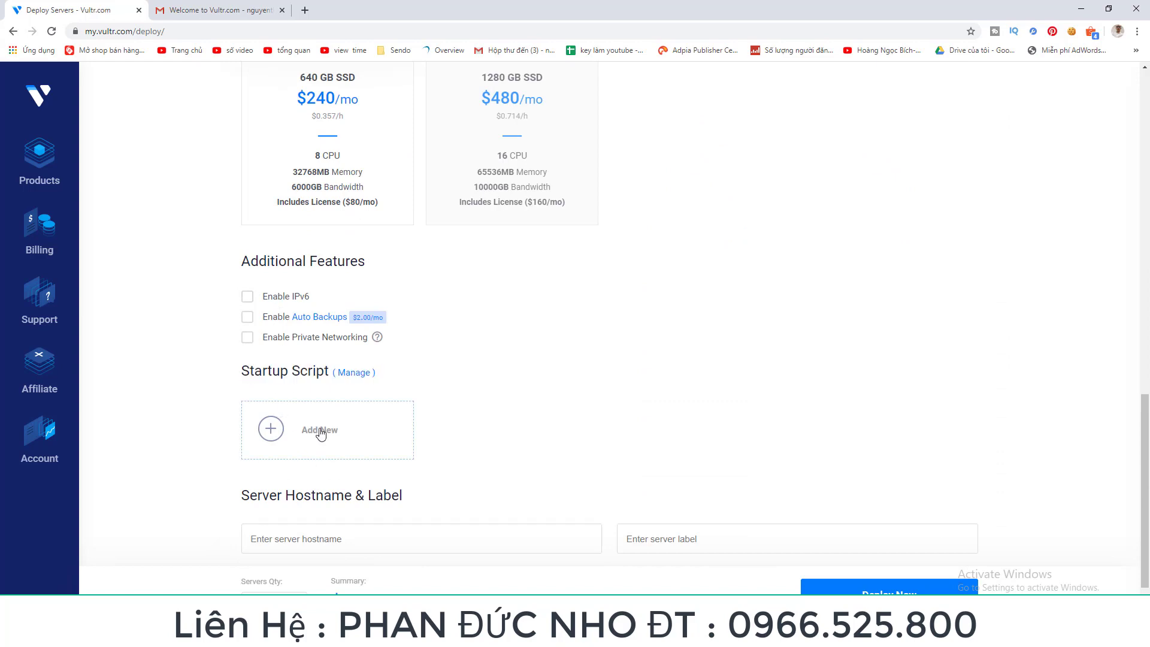
double_click(301, 370)
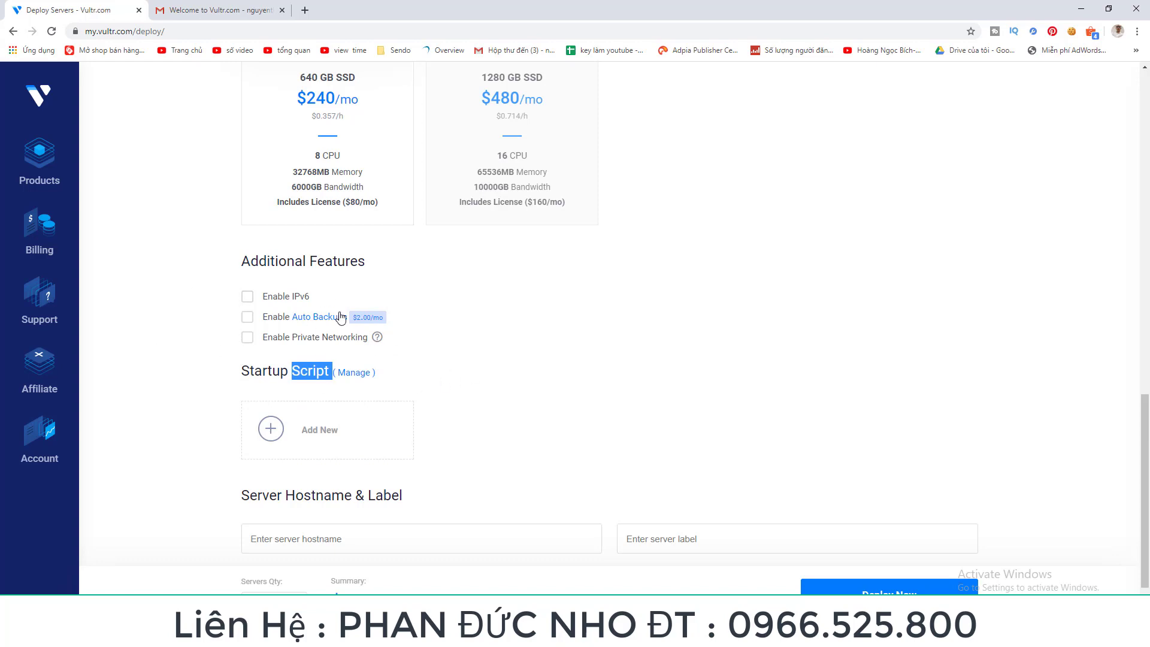
Fill in the server hostname with the saved suggestion and give the server the same text as its label
scroll(306, 332, "down", 1)
left_click_drag(245, 422, 403, 461)
left_click(469, 466)
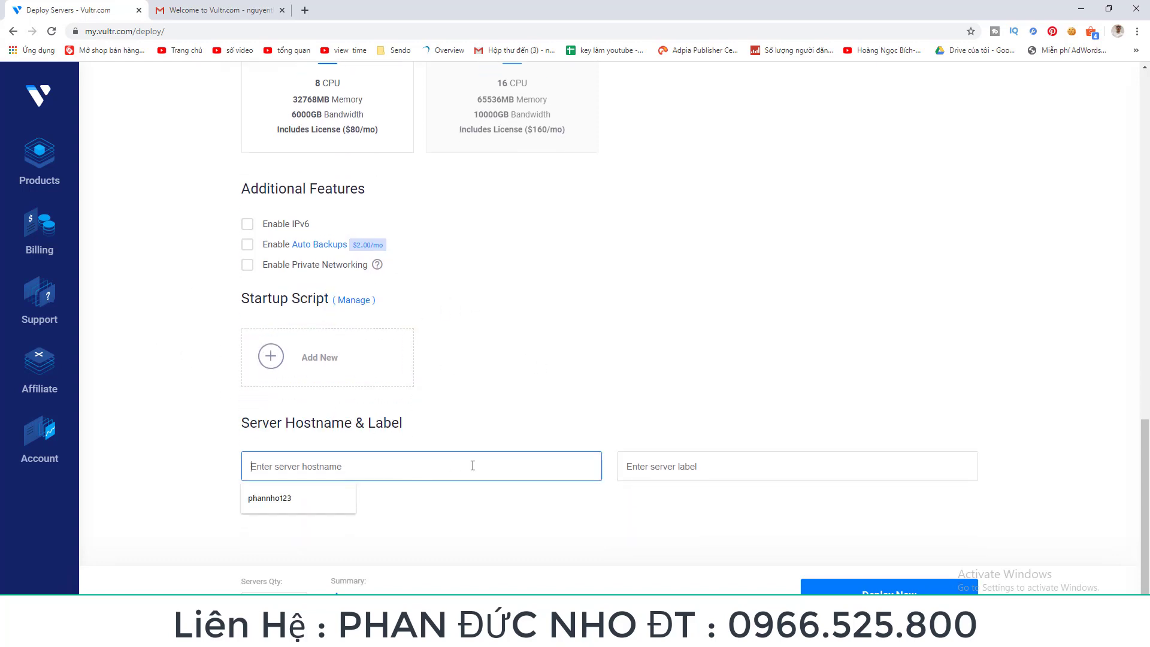
left_click(328, 498)
left_click(676, 470)
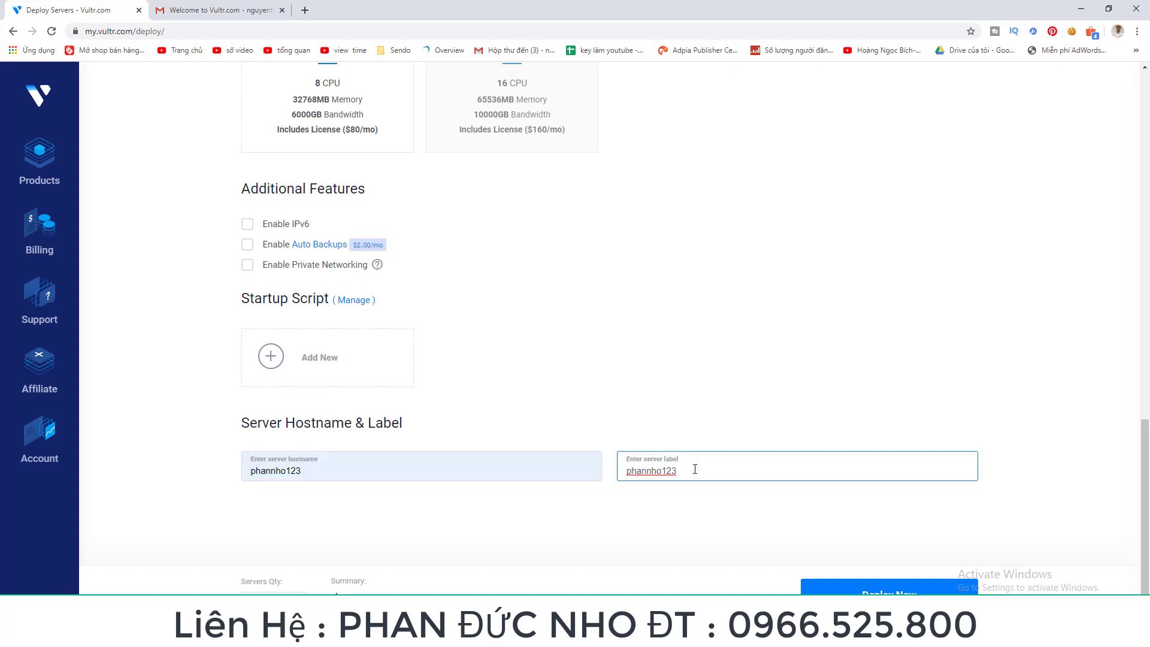
double_click(315, 471)
double_click(672, 464)
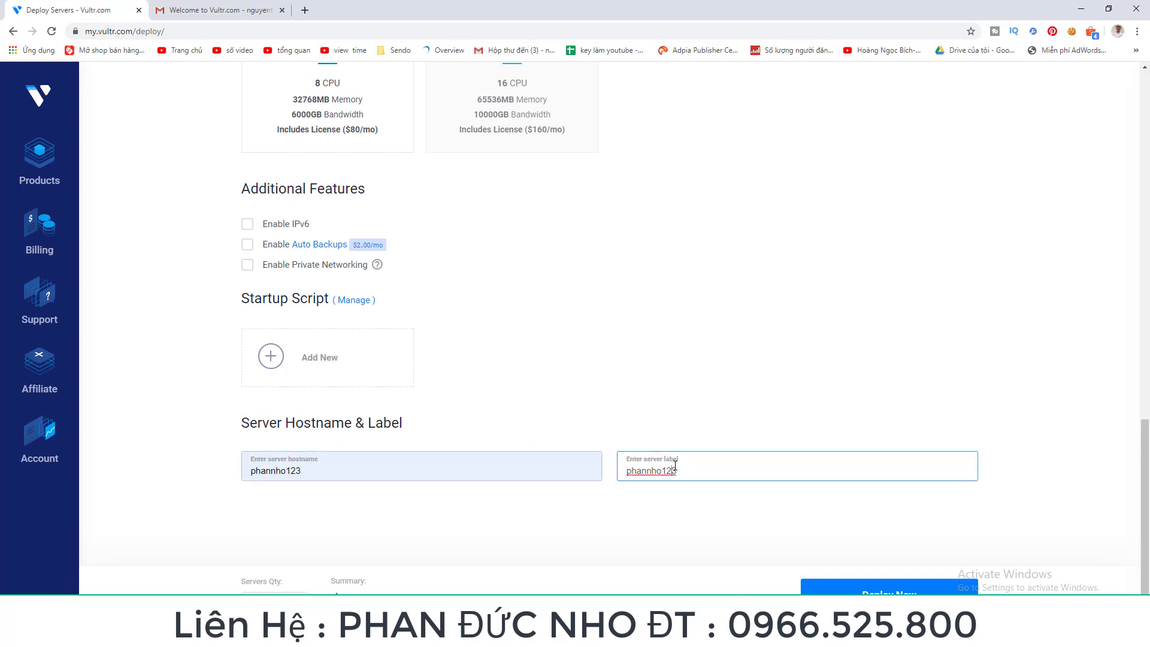
double_click(476, 476)
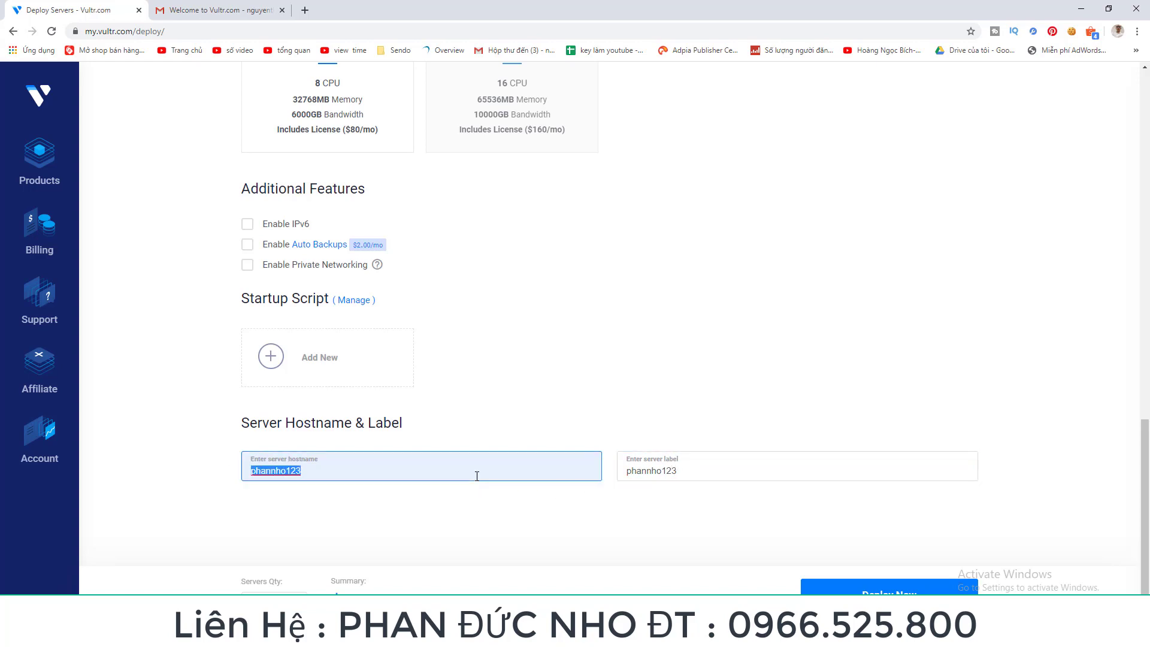
left_click(699, 475)
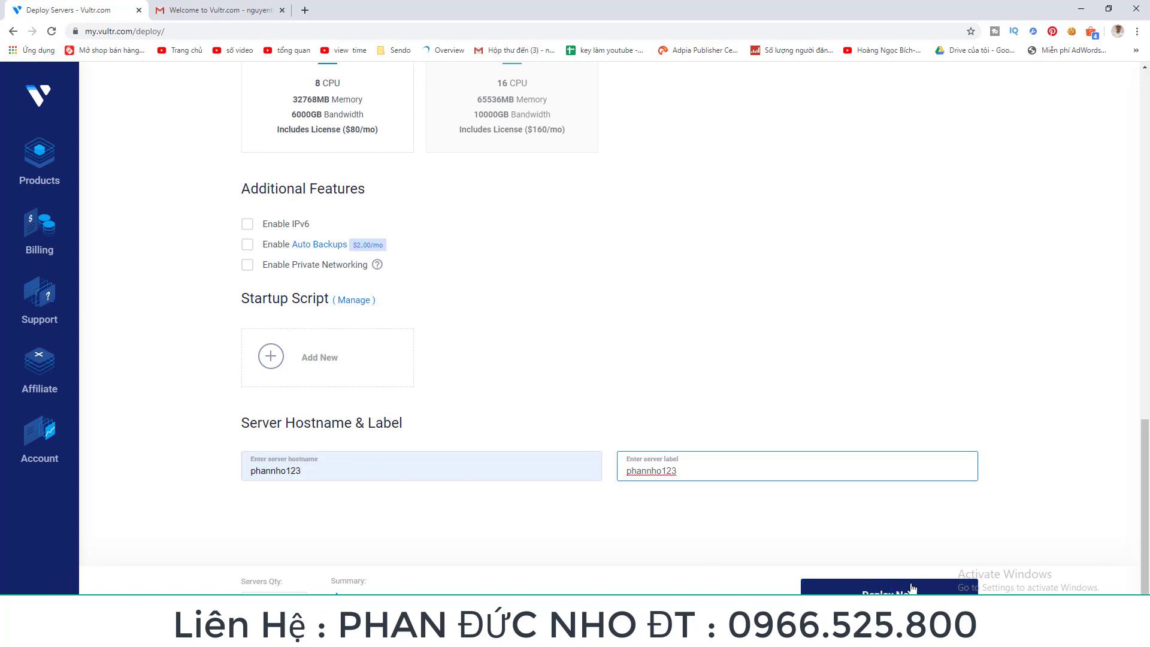
Reinstall the stopped Tokyo server in the Products list, confirming that the server should be reinstalled
scroll(785, 518, "up", 15)
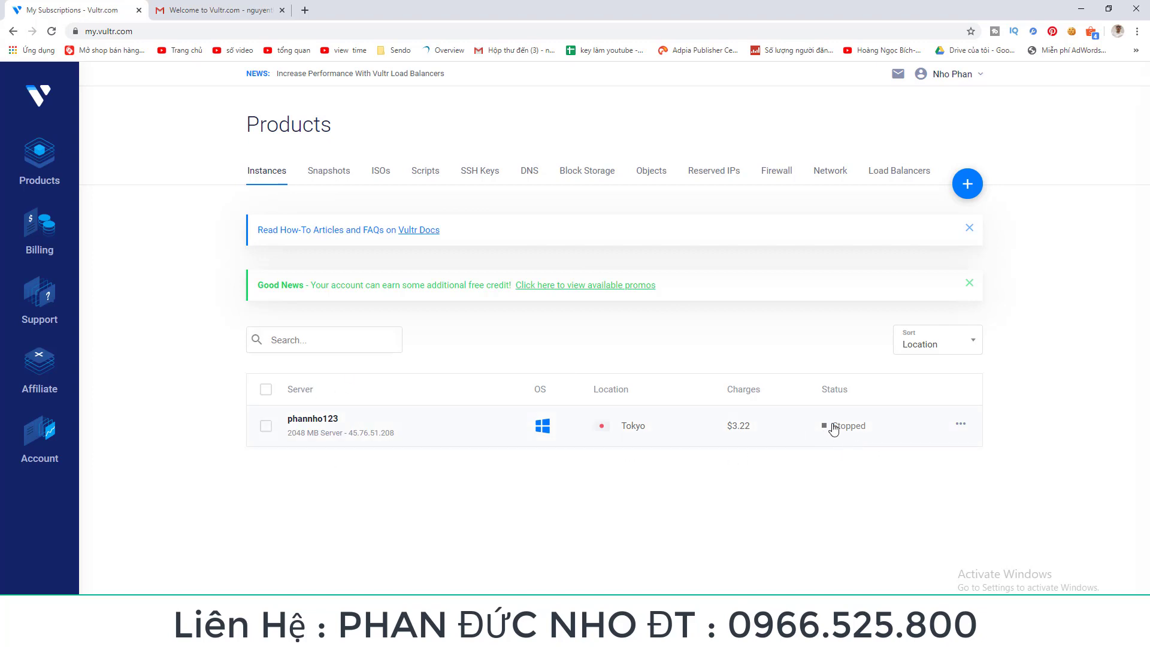
left_click(960, 424)
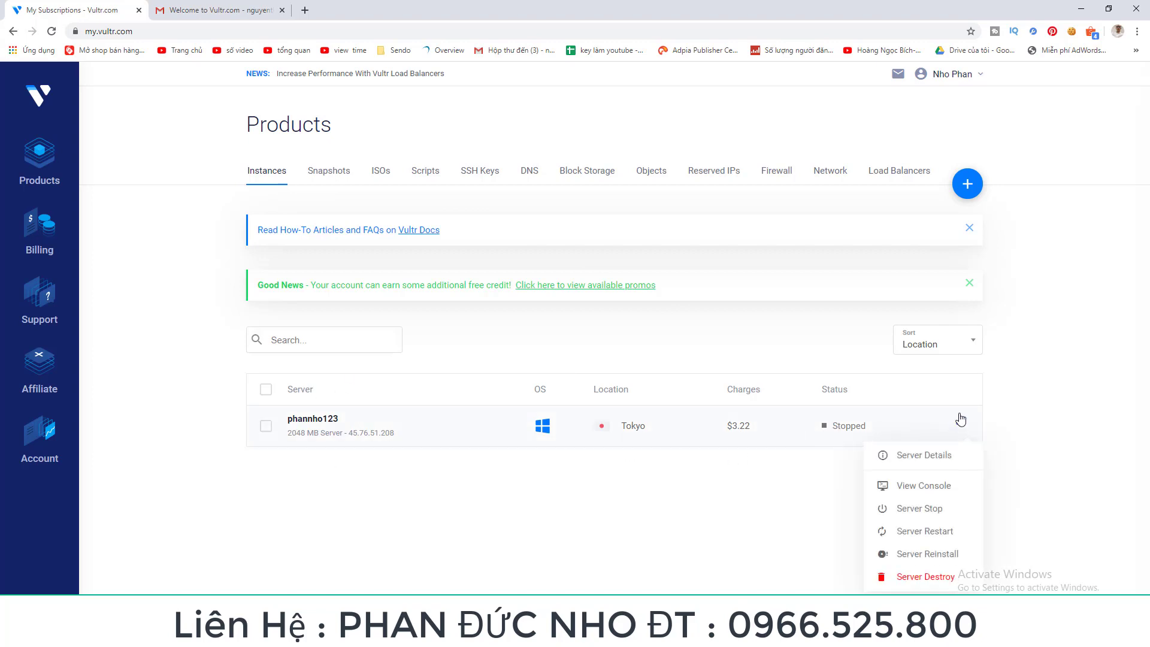
left_click(906, 556)
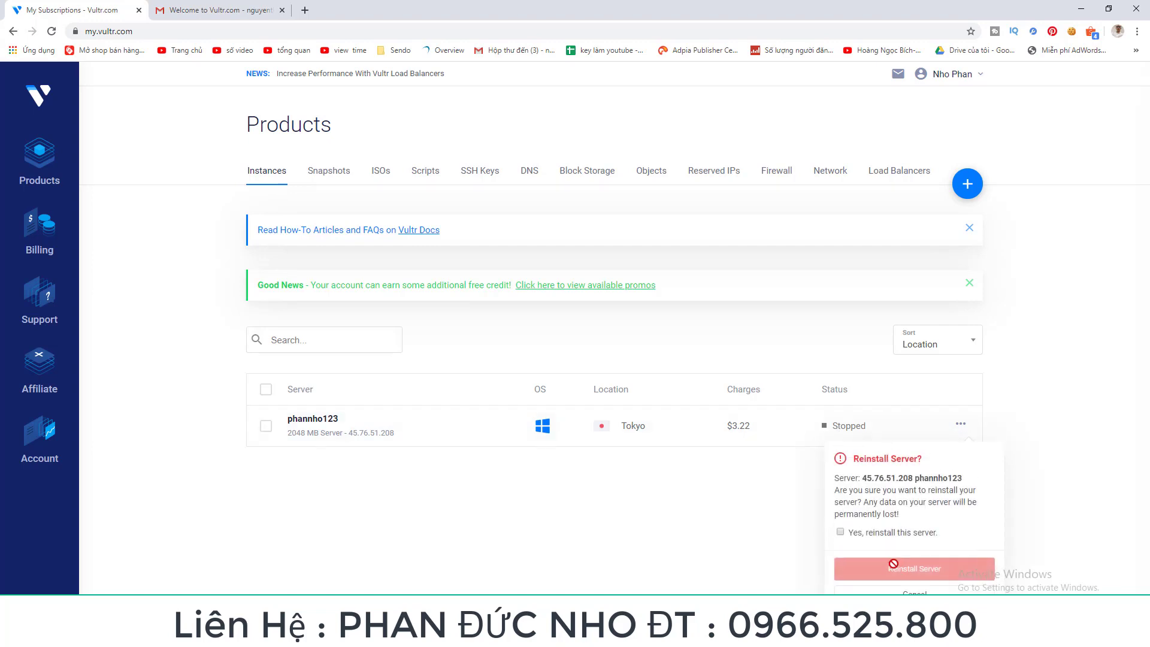
left_click(840, 532)
left_click(898, 572)
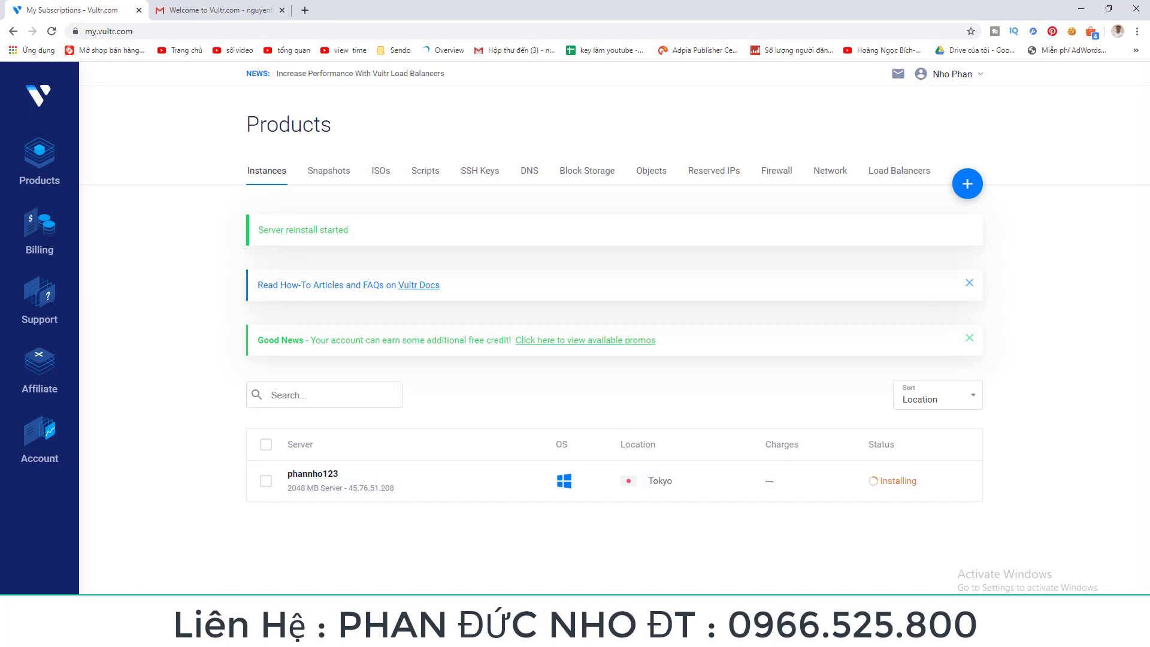
left_click(15, 634)
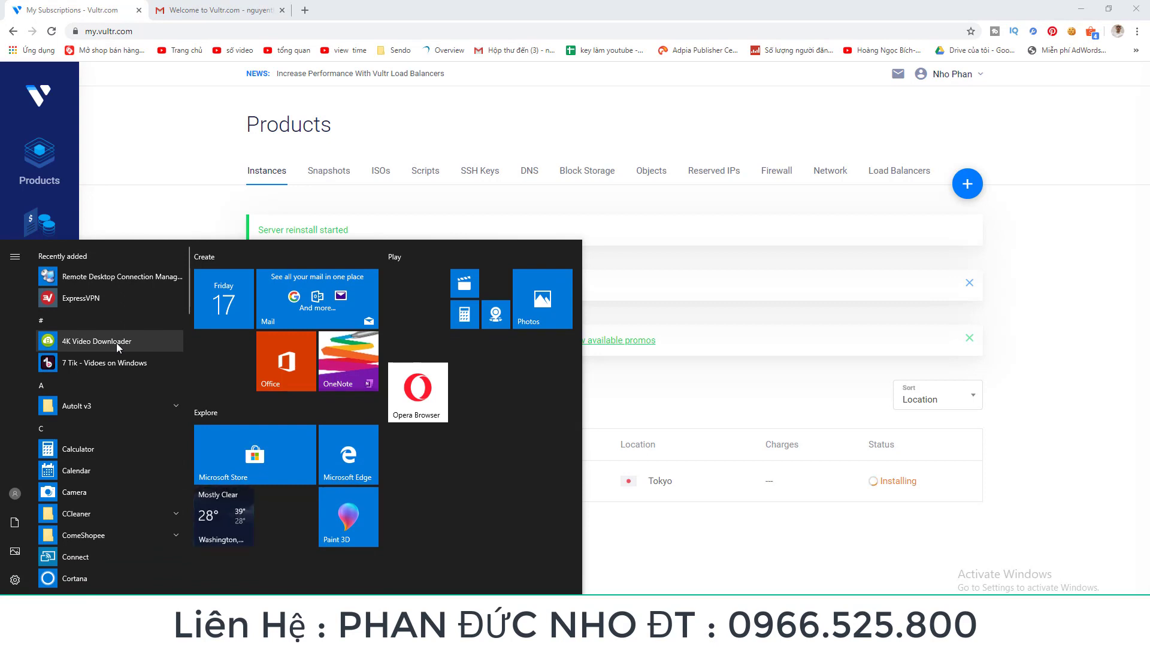
type("v")
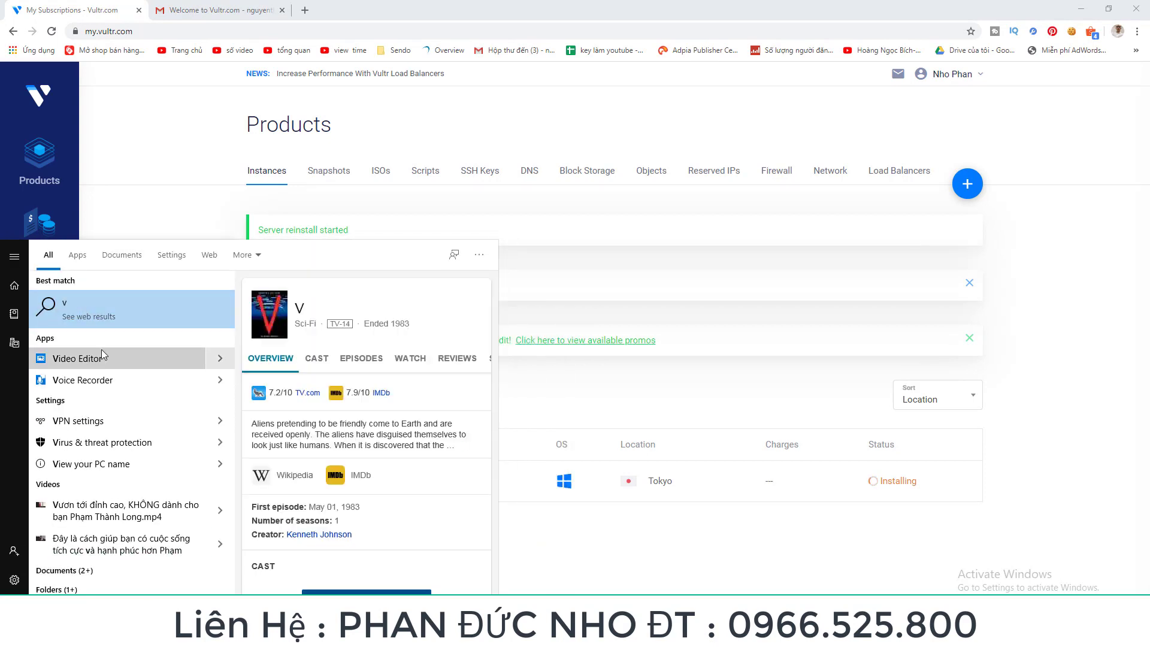
key("BackSpace")
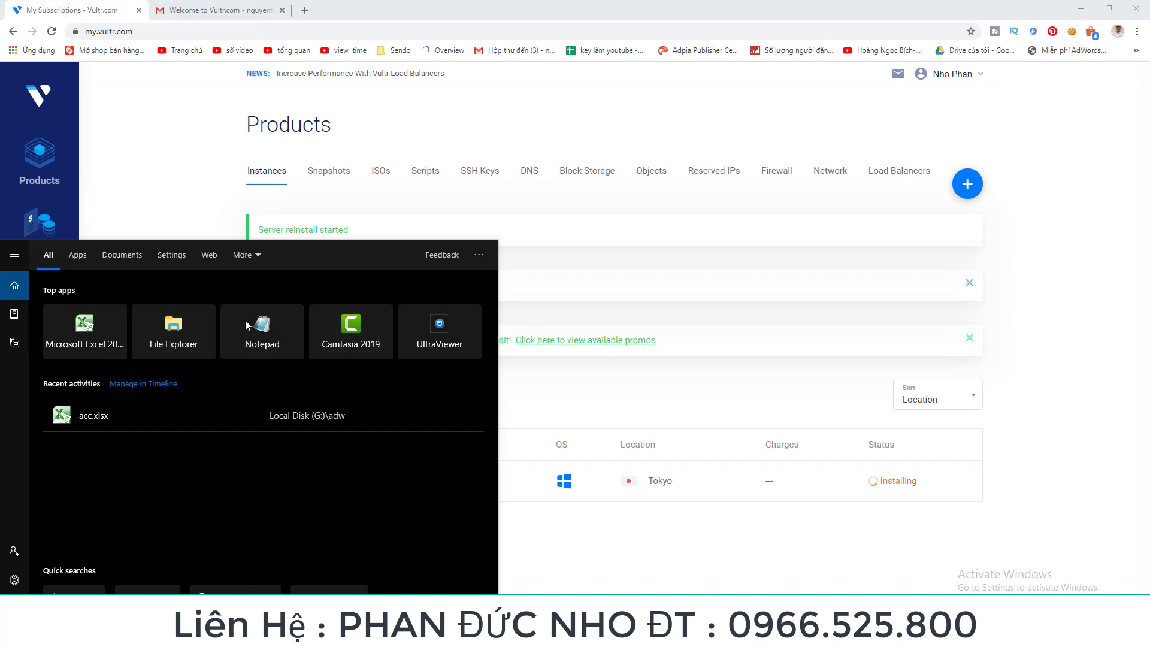
left_click(680, 541)
Switch to Remote Desktop Connection and show its full connection options
key("super")
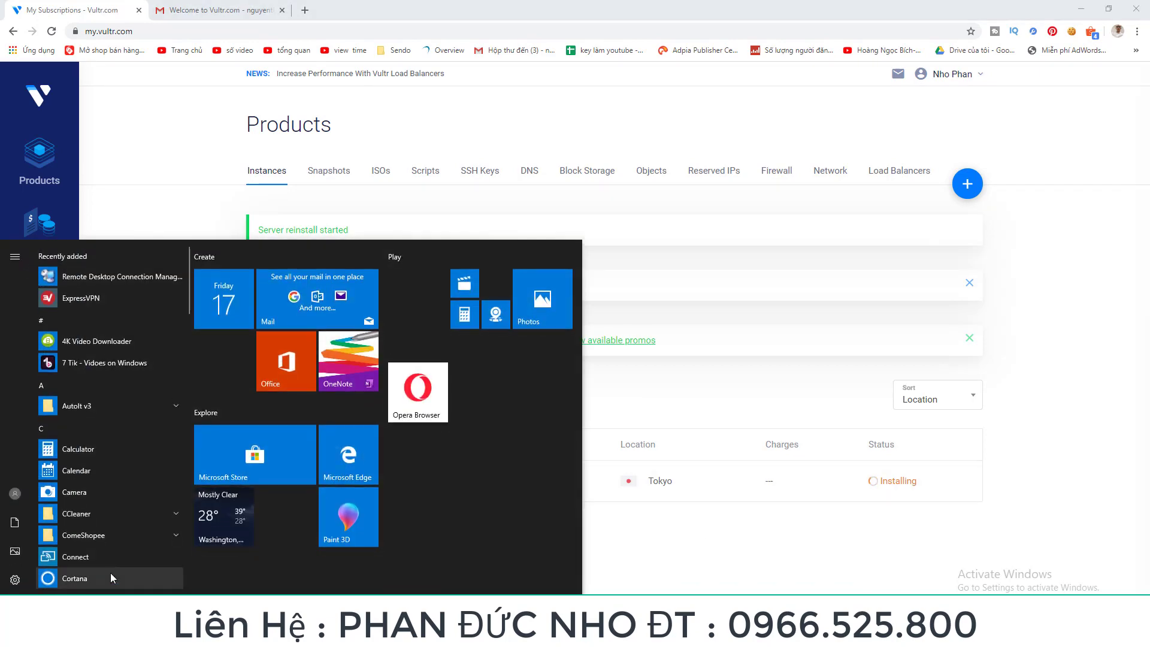
type("r")
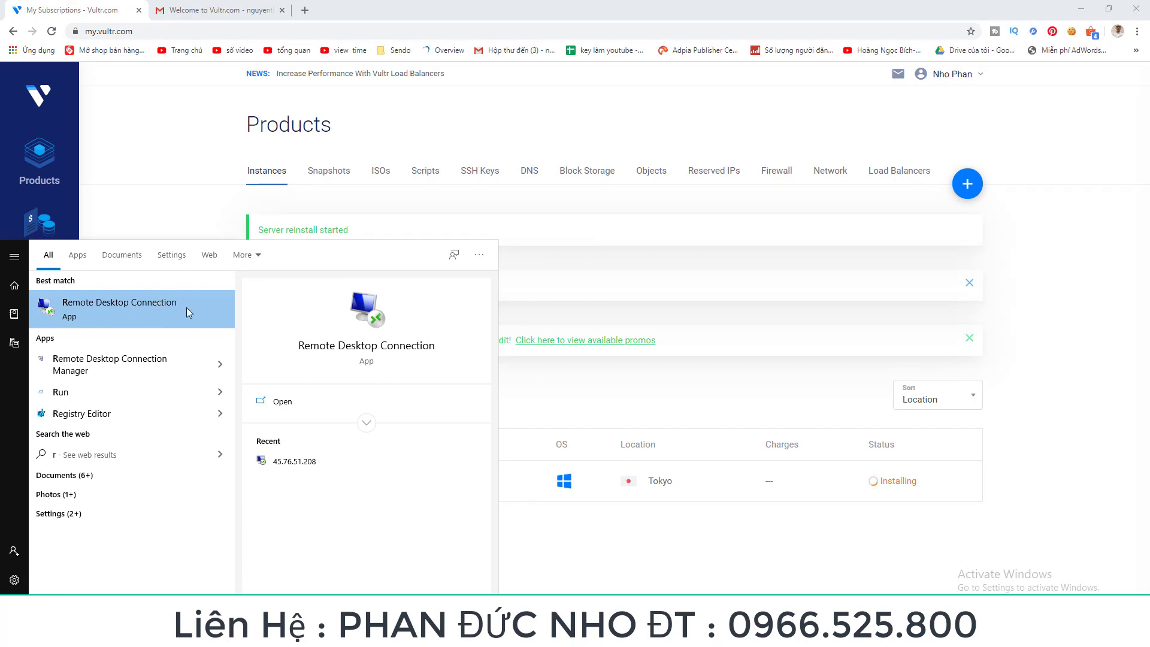
left_click(66, 308)
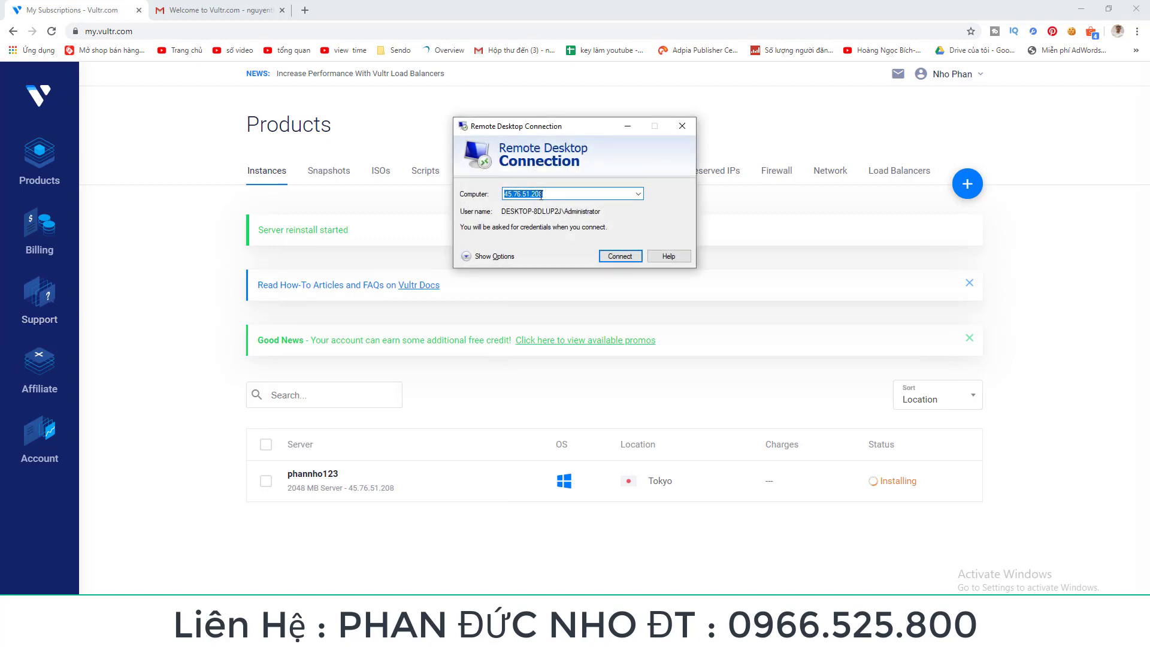
left_click(482, 259)
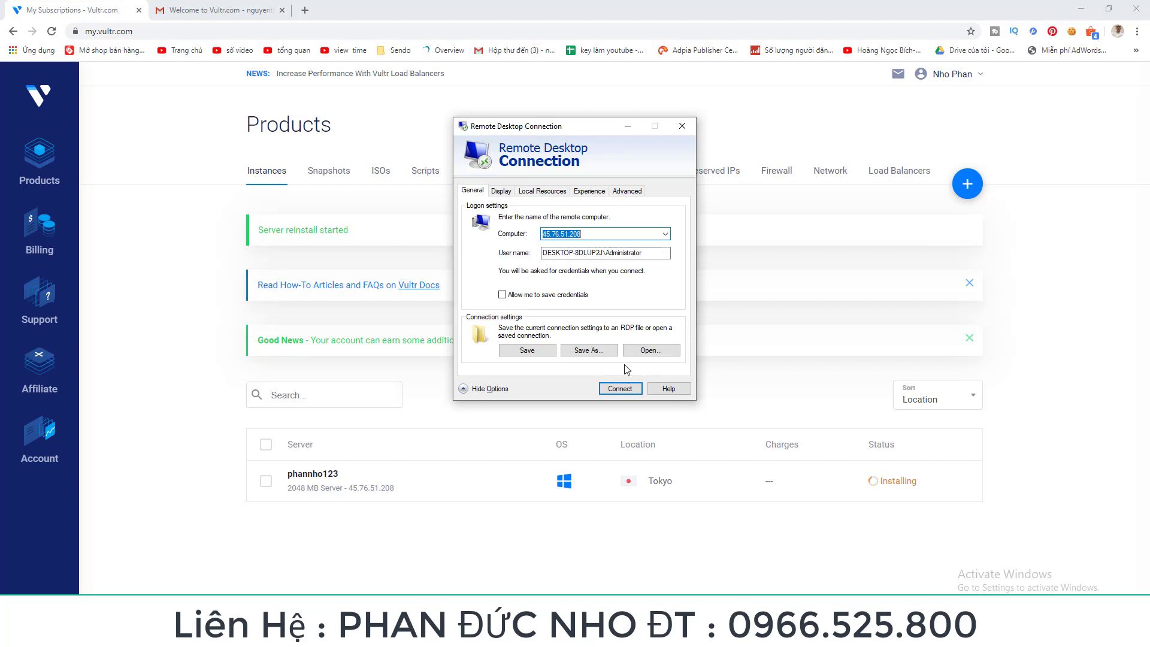
Open the Tokyo server's information page and highlight its Administrator username and masked password for the remote login
left_click(644, 500)
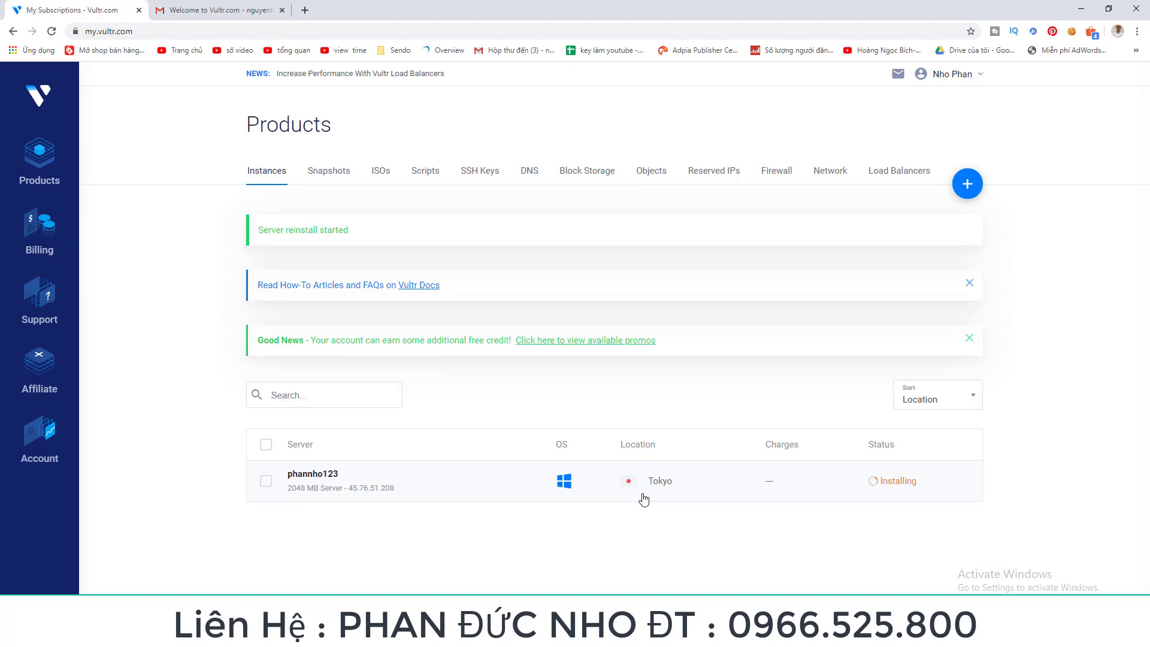
mouse_move(606, 6)
left_mouse_down()
mouse_move(755, 107)
mouse_move(639, 105)
mouse_move(598, 35)
mouse_move(598, 1)
left_mouse_up()
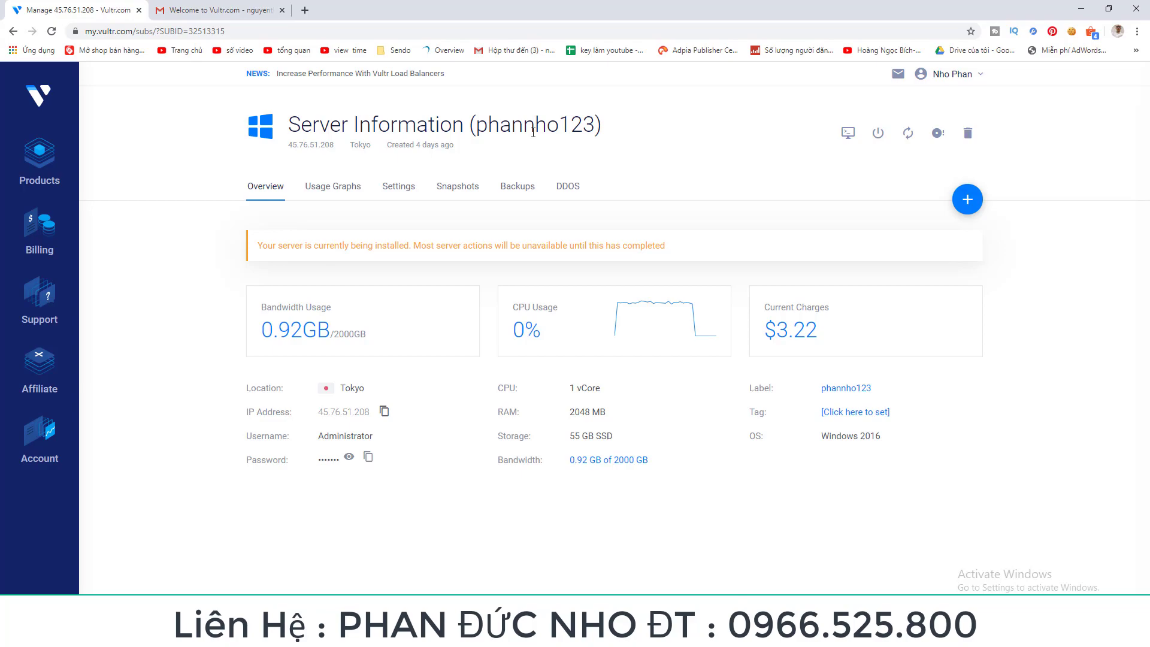
left_click_drag(587, 3, 624, 17)
left_click_drag(325, 436, 378, 445)
double_click(346, 440)
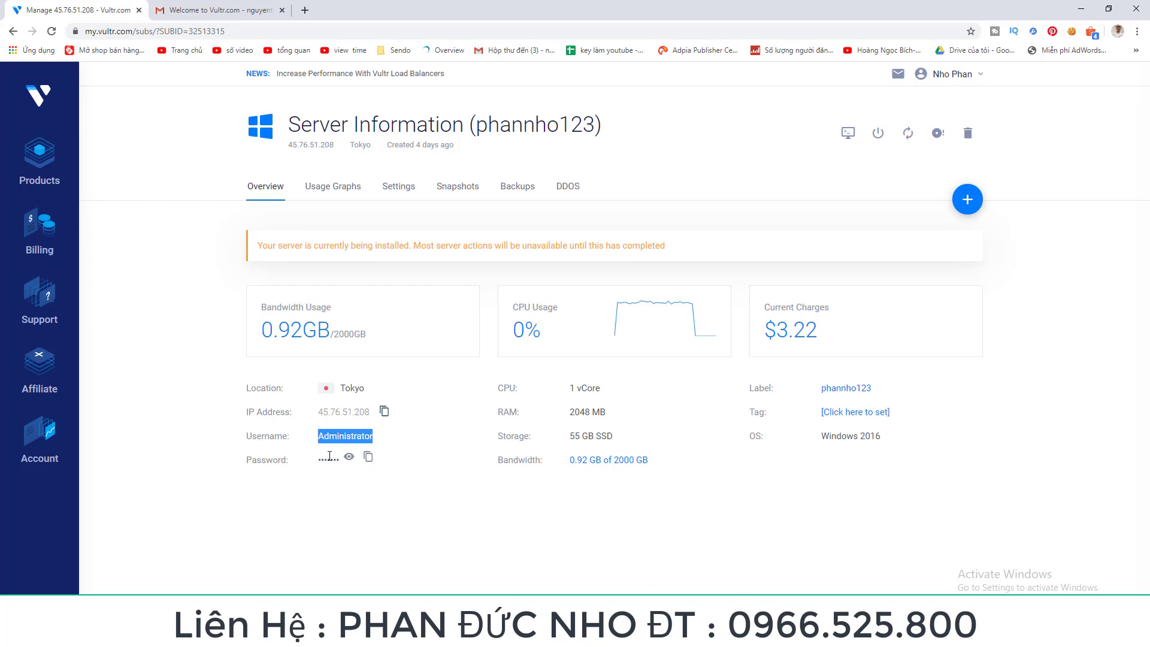
left_click(329, 456)
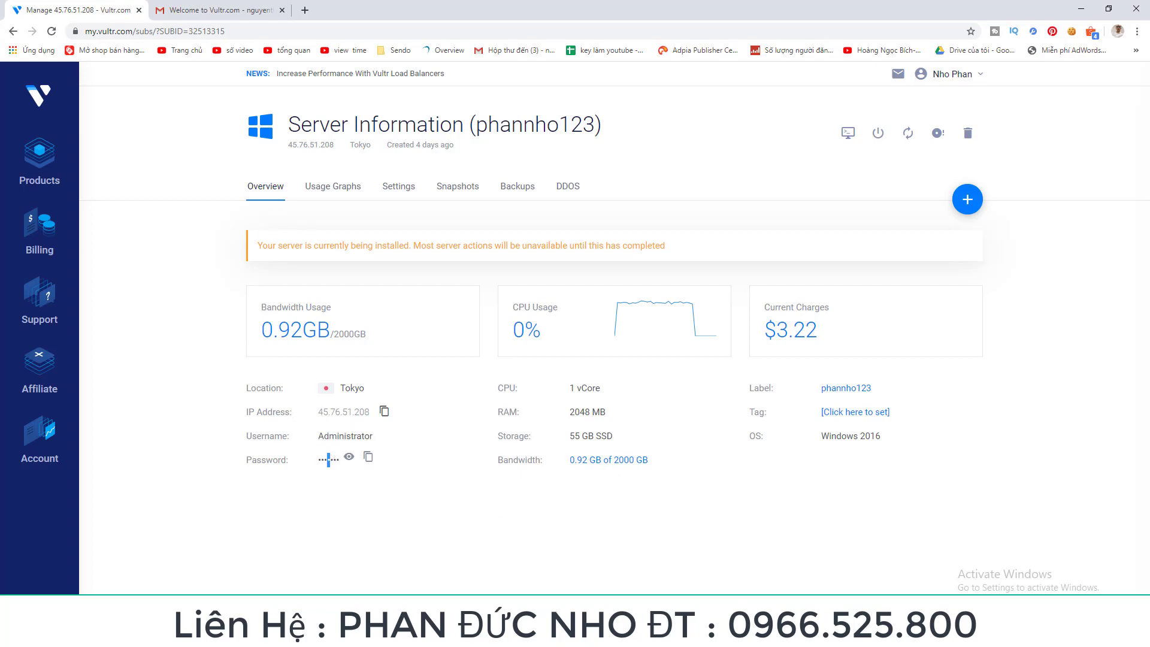
Start the Remote Desktop connection to 45.76.51.208 and return to the Vultr server page
left_click(632, 389)
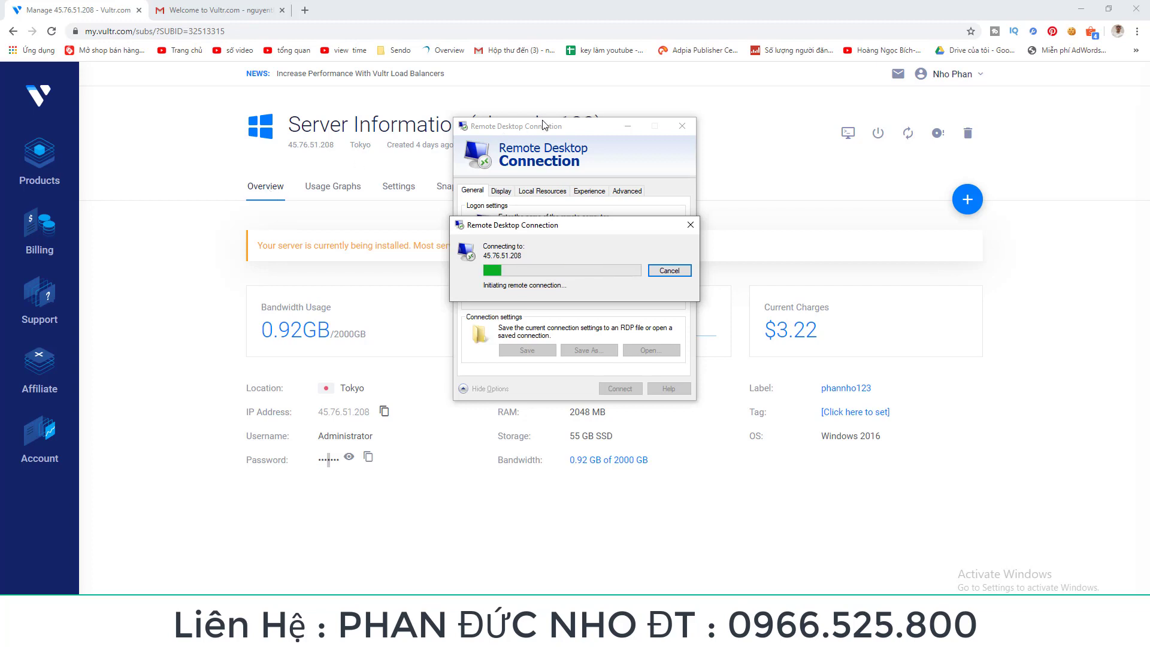
left_click(305, 341)
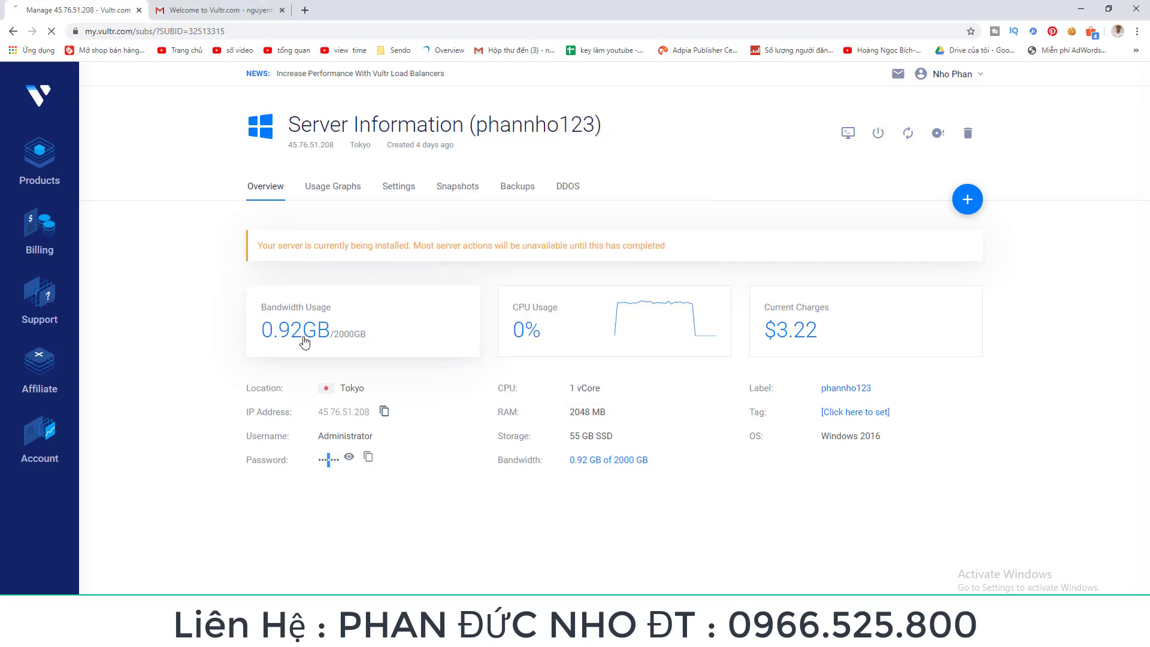
Open the free-credit promos from the Products list, review the offer for tweeting about Vultr, and return to Products
left_click(39, 174)
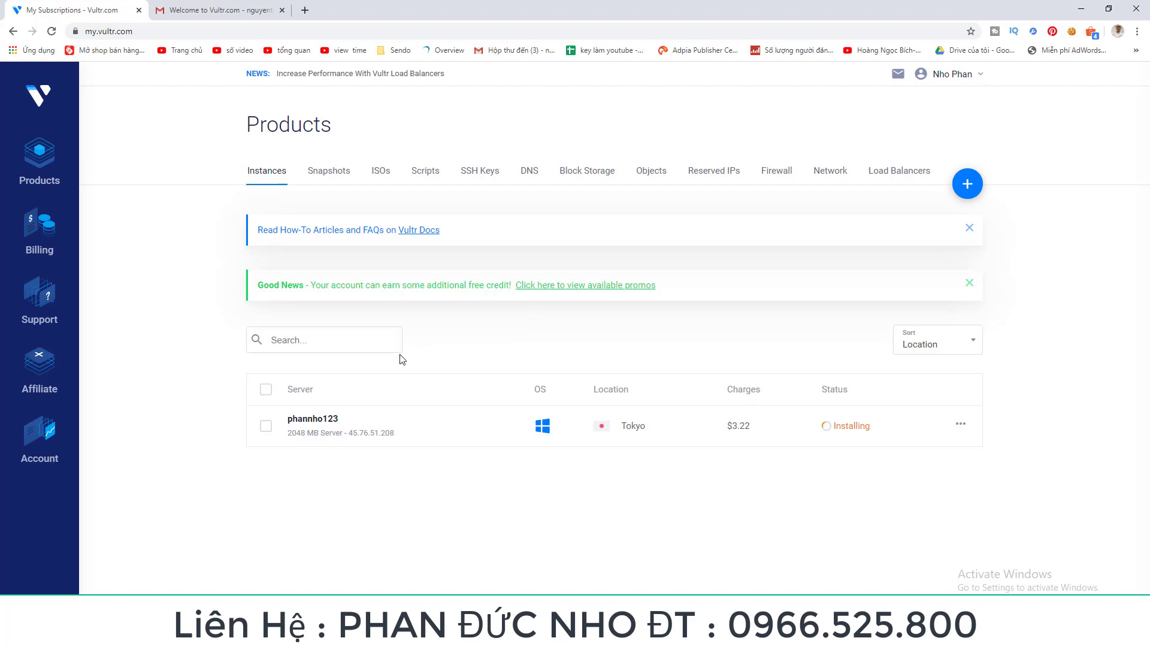
left_click_drag(337, 284, 268, 285)
left_click(565, 288)
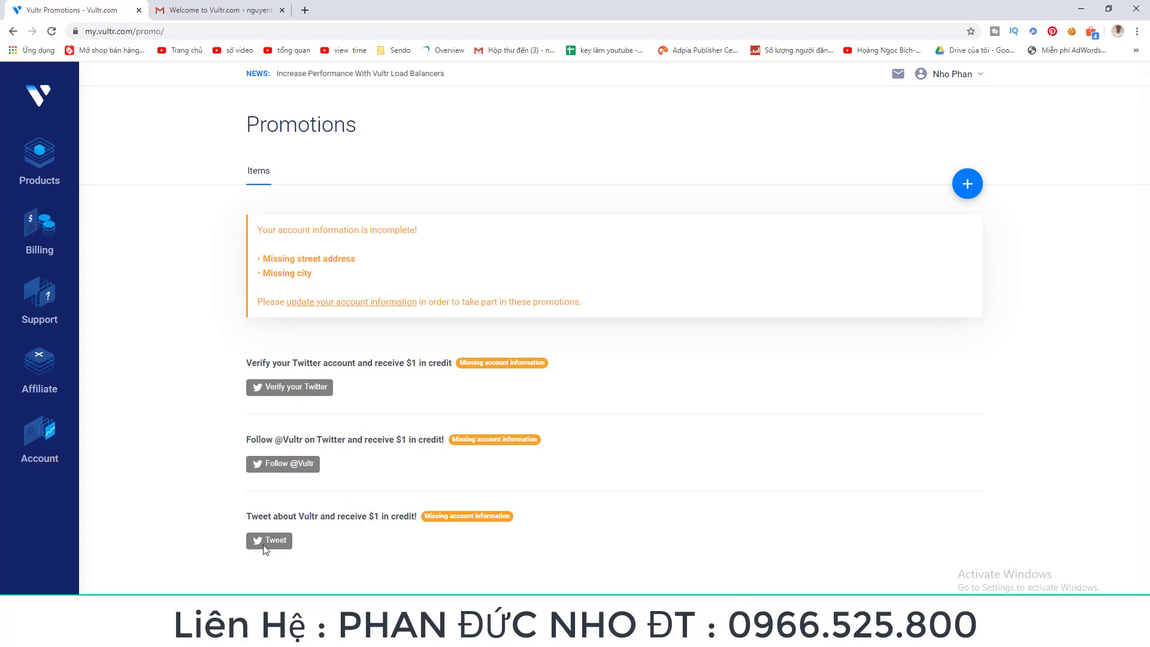
left_click_drag(247, 516, 337, 519)
left_click(286, 534)
left_click(39, 159)
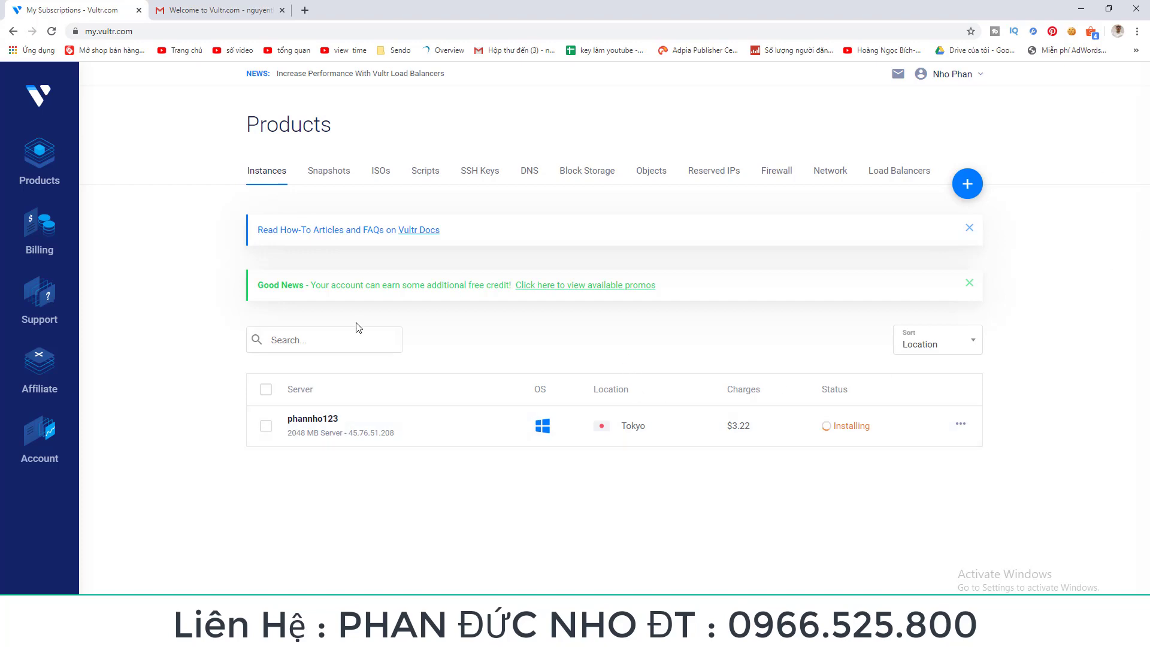
left_click_drag(586, 8, 713, 4)
Switch to the Facebook page in the other browser window and look through its Vultr VPS giveaway post and the posts above
left_click(369, 560)
left_click(333, 6)
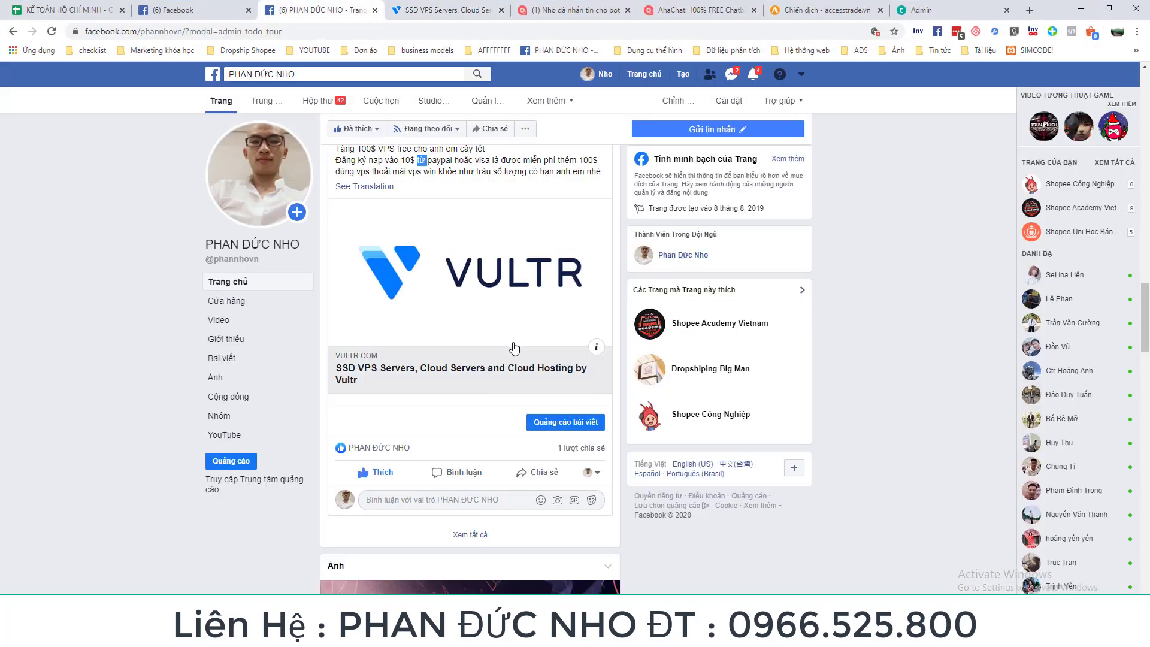
scroll(429, 330, "up", 3)
left_click(428, 330)
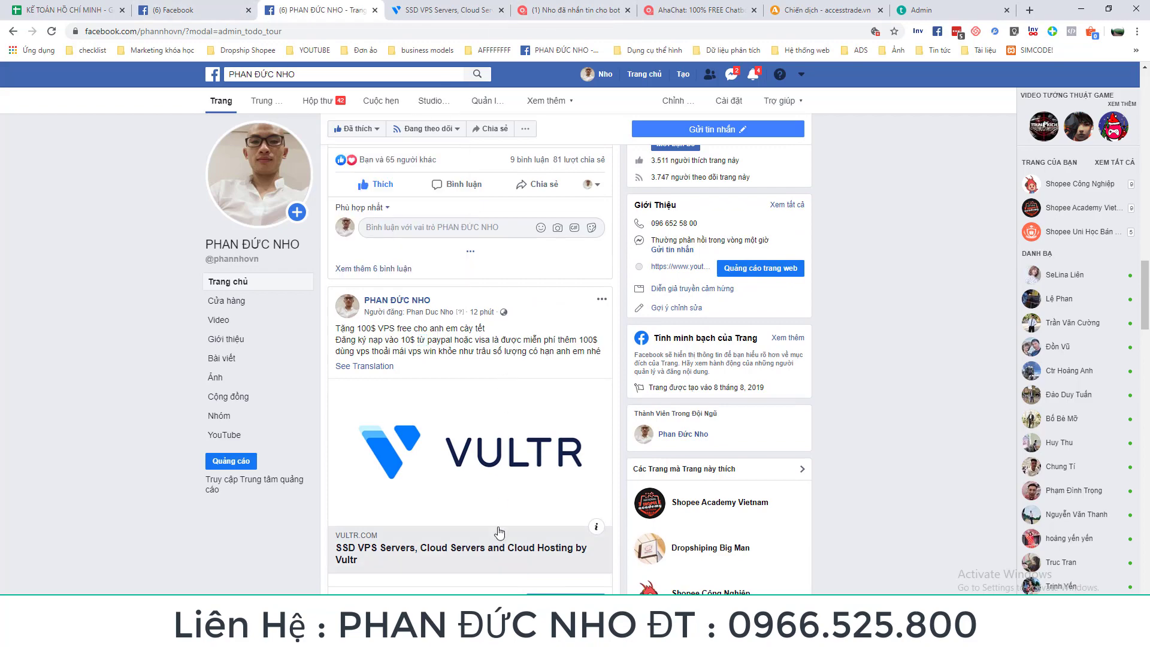
scroll(496, 547, "up", 7)
scroll(497, 547, "up", 12)
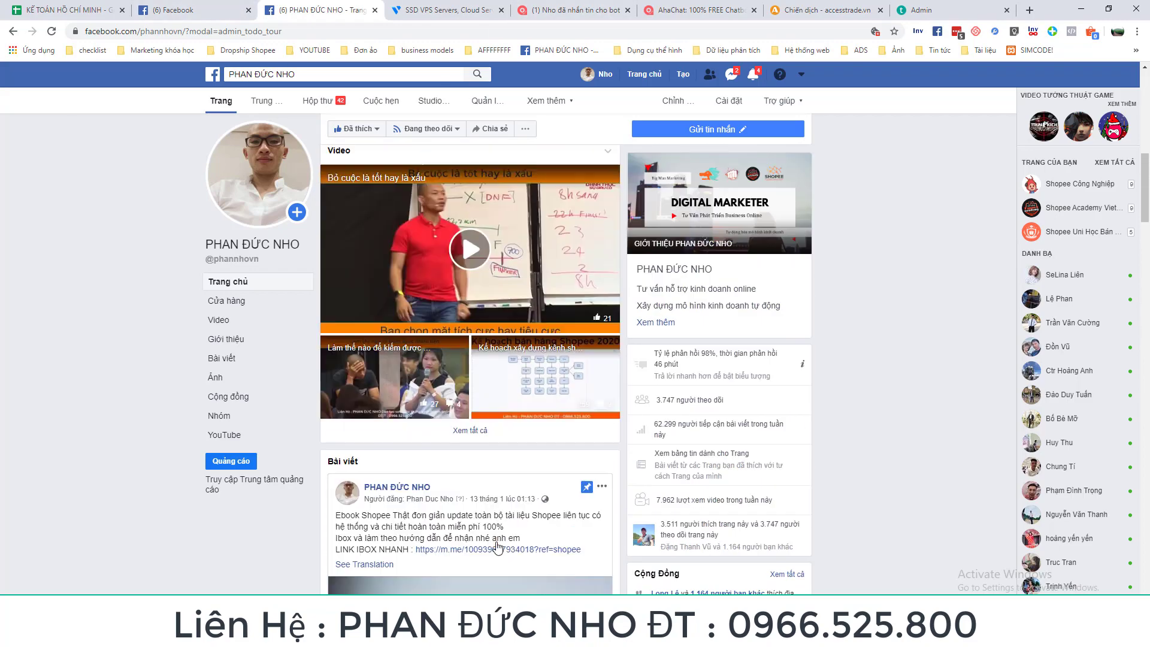